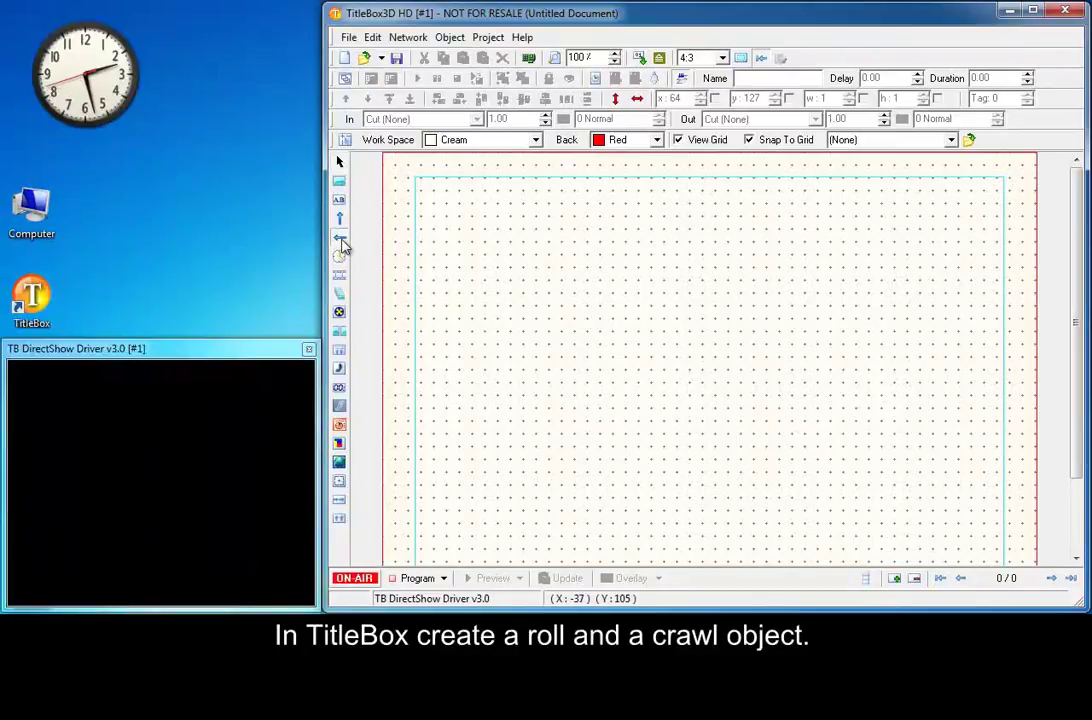
# Step: Draw a crawl object across the top of the page and a roll object below it
pyautogui.moveTo(420, 188); pyautogui.dragTo(1000, 275)
pyautogui.click(339, 218)
pyautogui.moveTo(420, 305); pyautogui.dragTo(677, 495)
# Step: Play the roll object from its right-click menu, then select the crawl
pyautogui.rightClick(605, 421)
pyautogui.click(630, 428)
pyautogui.click(565, 280)
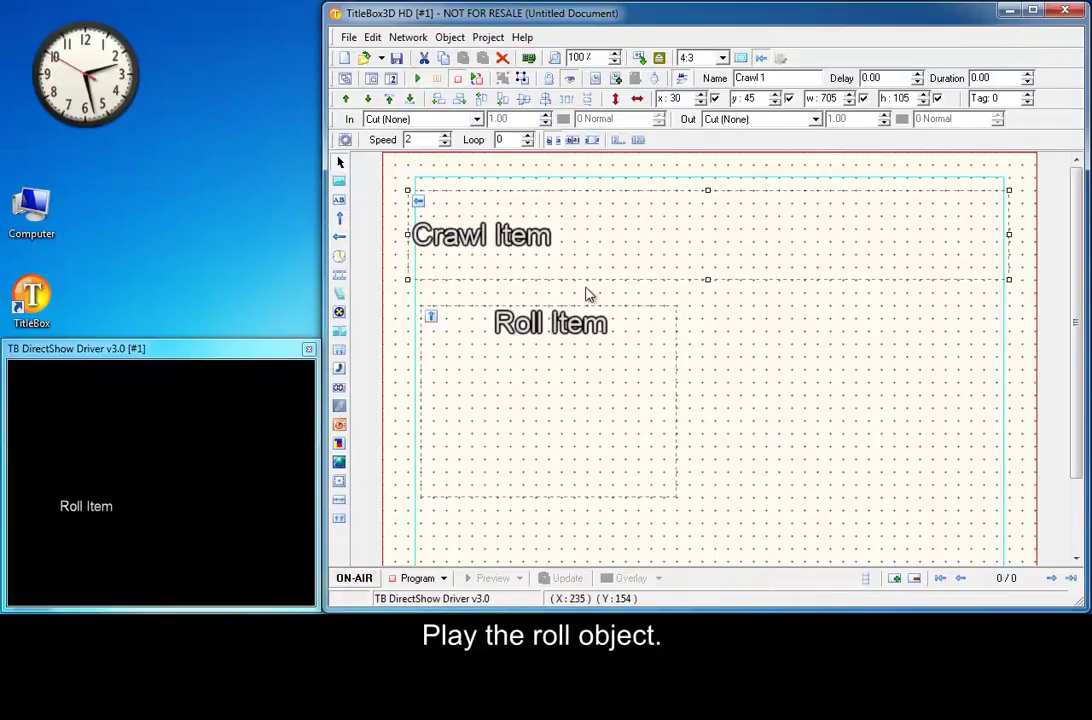
# Step: Replace the crawl's 'Crawl Item' text with 'Scheduled Crawl Object'
pyautogui.doubleClick(568, 240)
pyautogui.moveTo(562, 236); pyautogui.dragTo(413, 230)
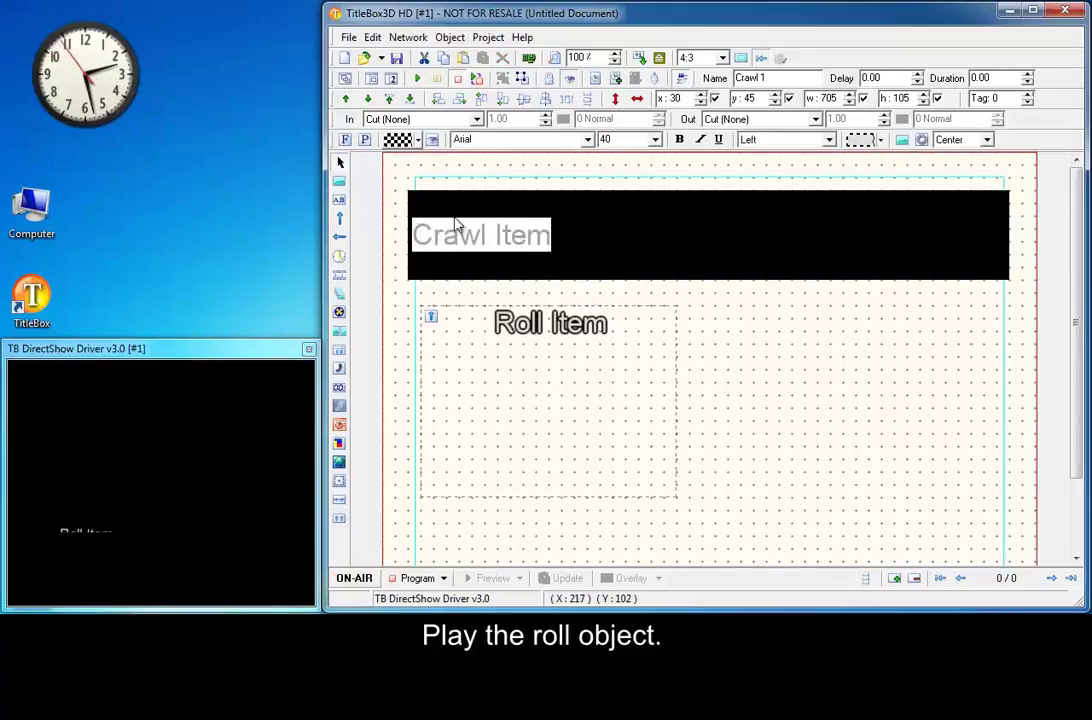
pyautogui.write('Schedul')
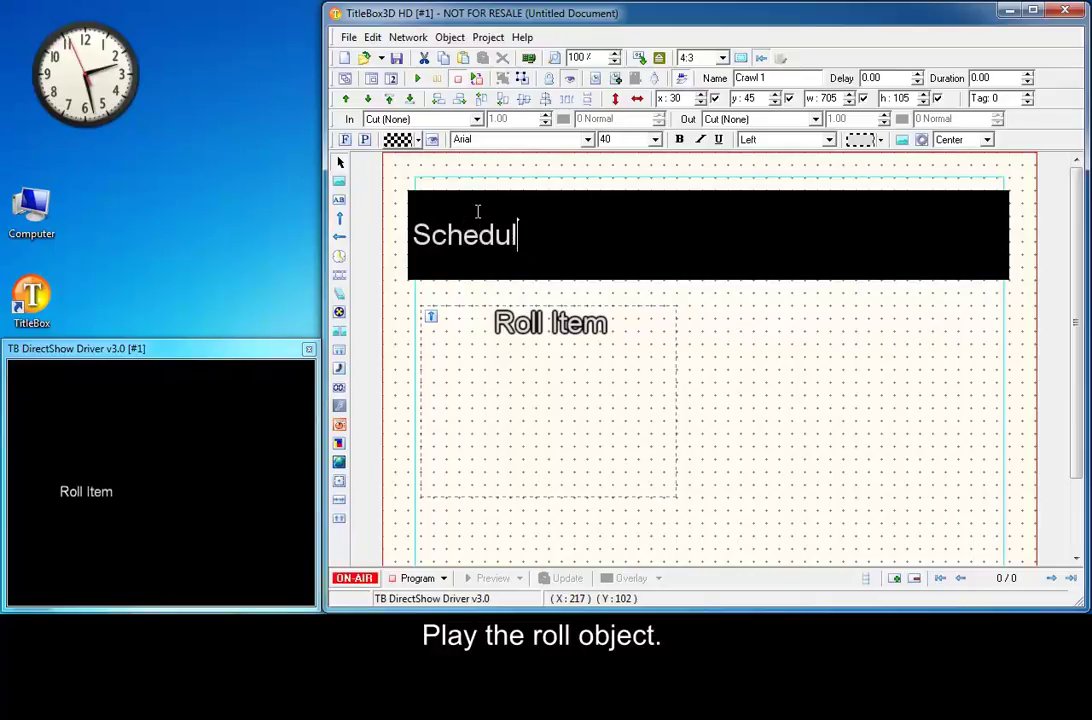
pyautogui.write('ed Crawl Object')
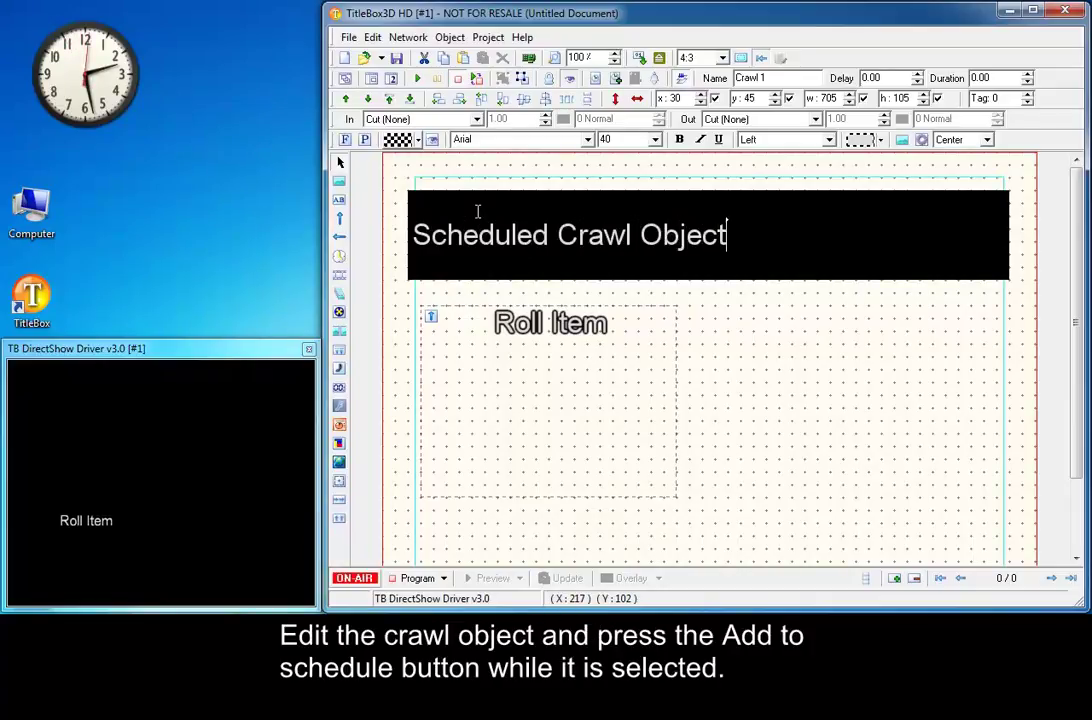
# Step: Give the crawl a red background fill and finish editing its text
pyautogui.click(419, 139)
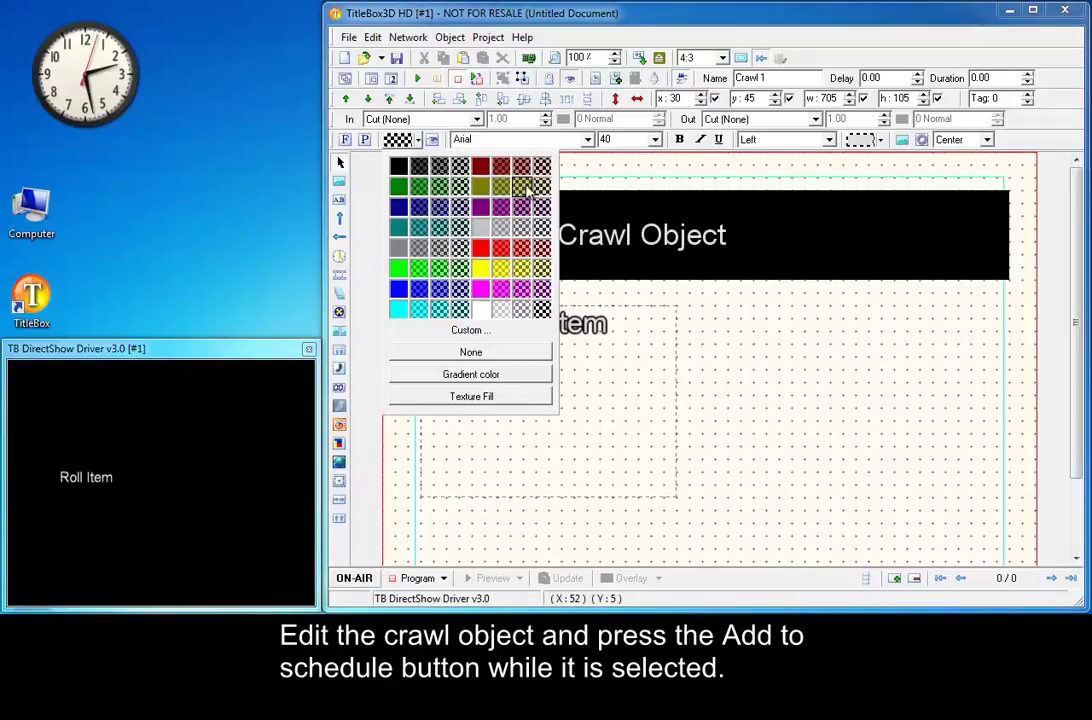
pyautogui.click(525, 246)
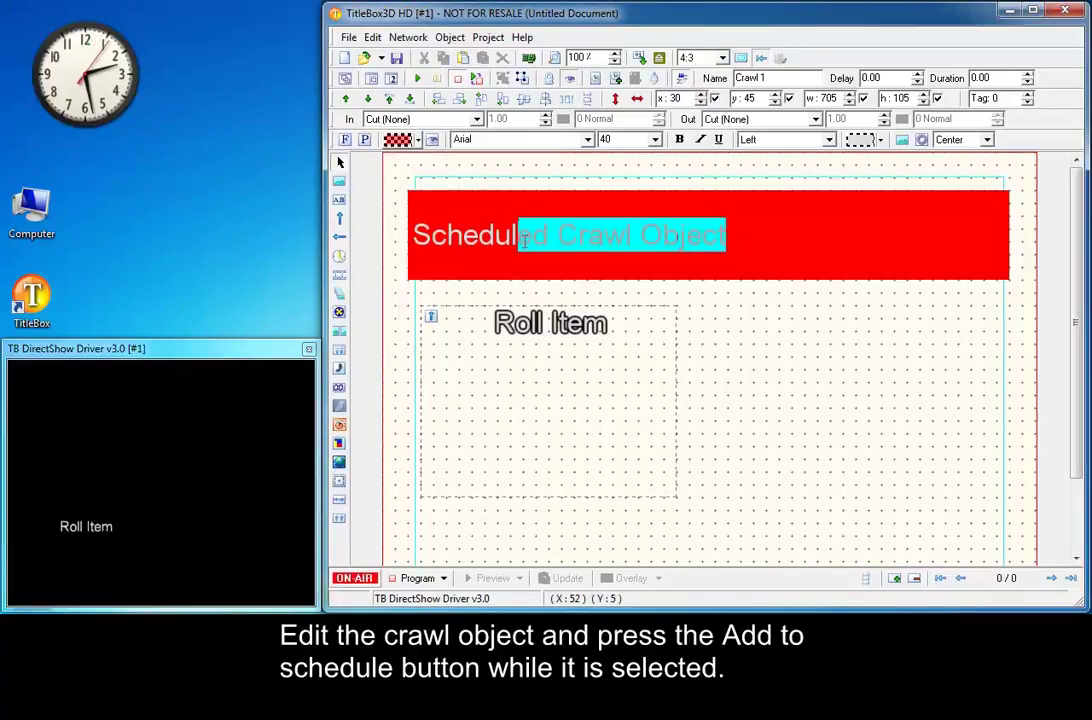
pyautogui.click(762, 239)
pyautogui.click(828, 293)
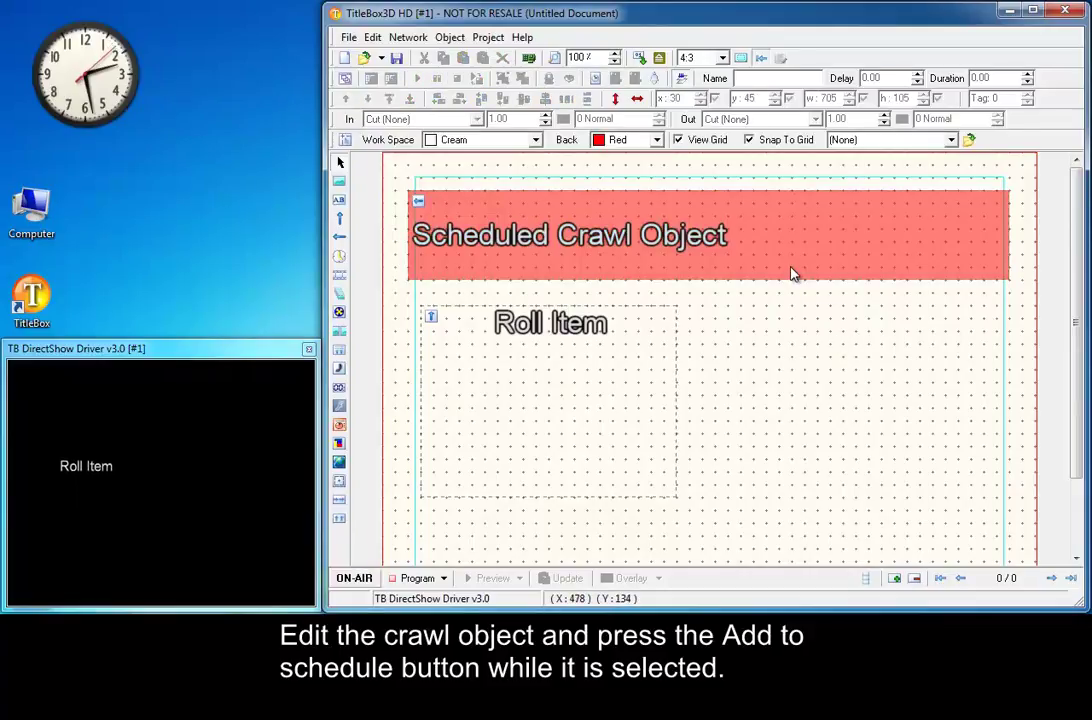
# Step: Add the crawl object to the schedule and activate the scheduler
pyautogui.click(733, 271)
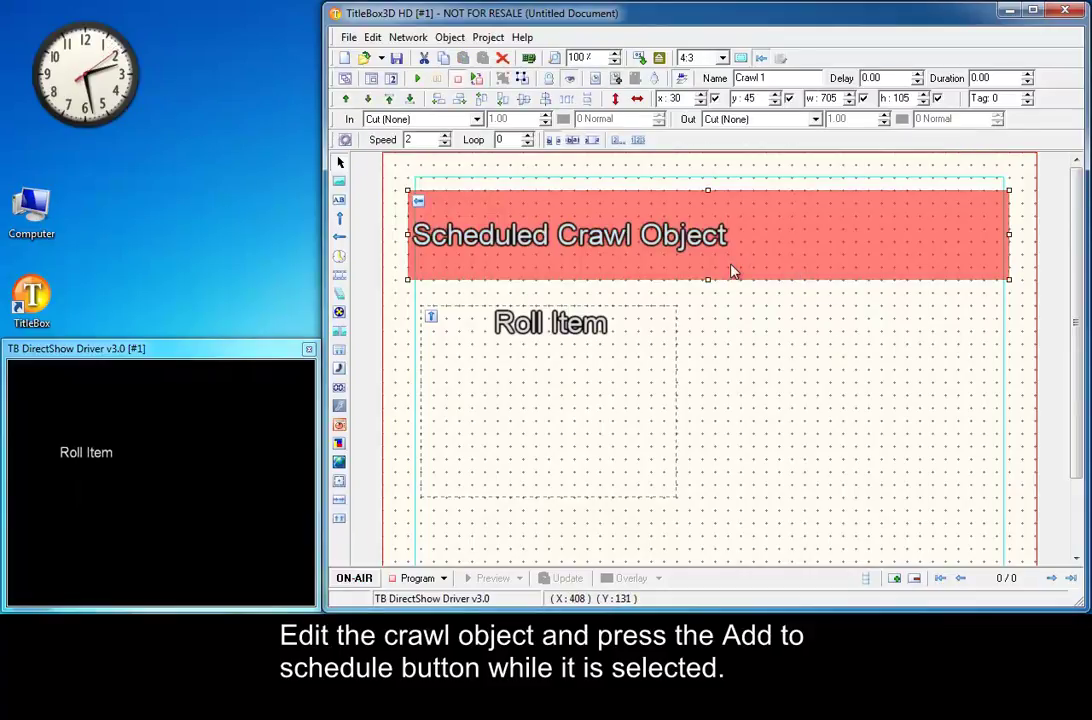
pyautogui.click(619, 82)
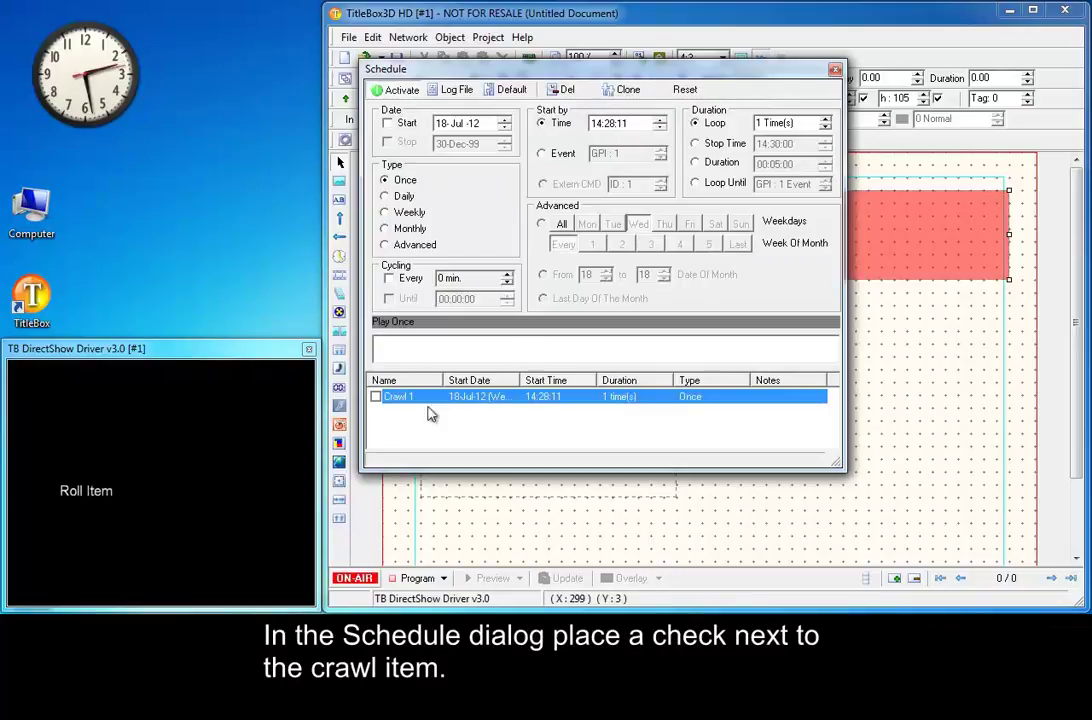
pyautogui.click(403, 90)
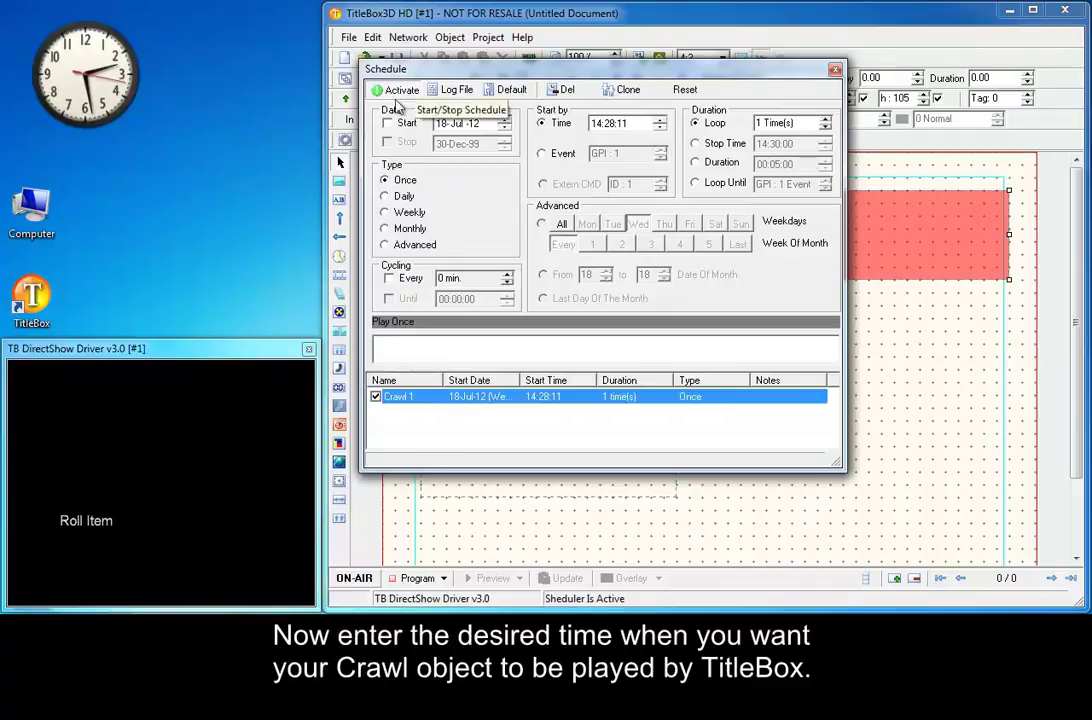
# Step: Set start time 14:30:00, loop 3 times, enable the 18-Jul-12 start date, and close
pyautogui.click(610, 124)
pyautogui.write('30')
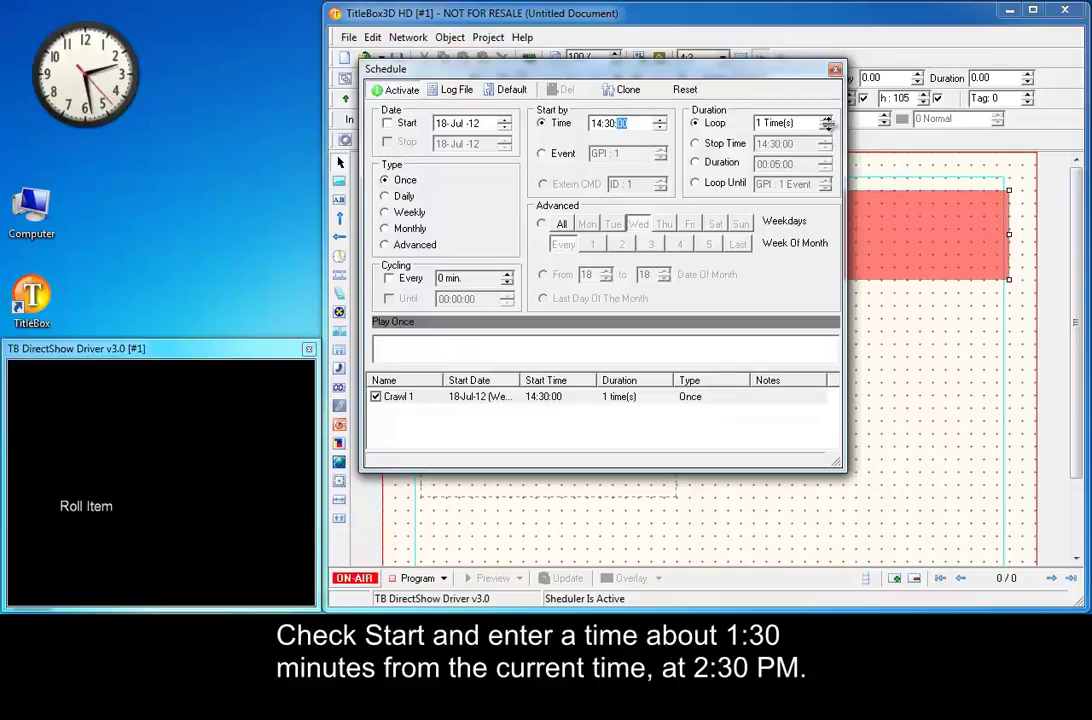
pyautogui.click(825, 119)
pyautogui.click(825, 119)
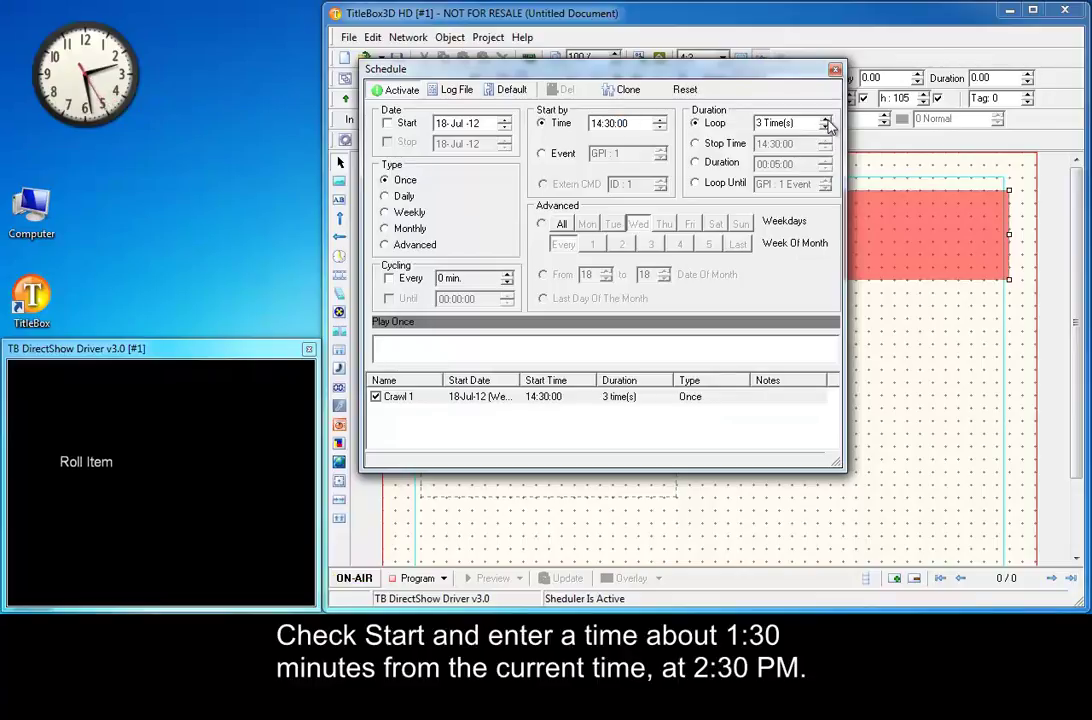
pyautogui.hotkey('alt', 's')
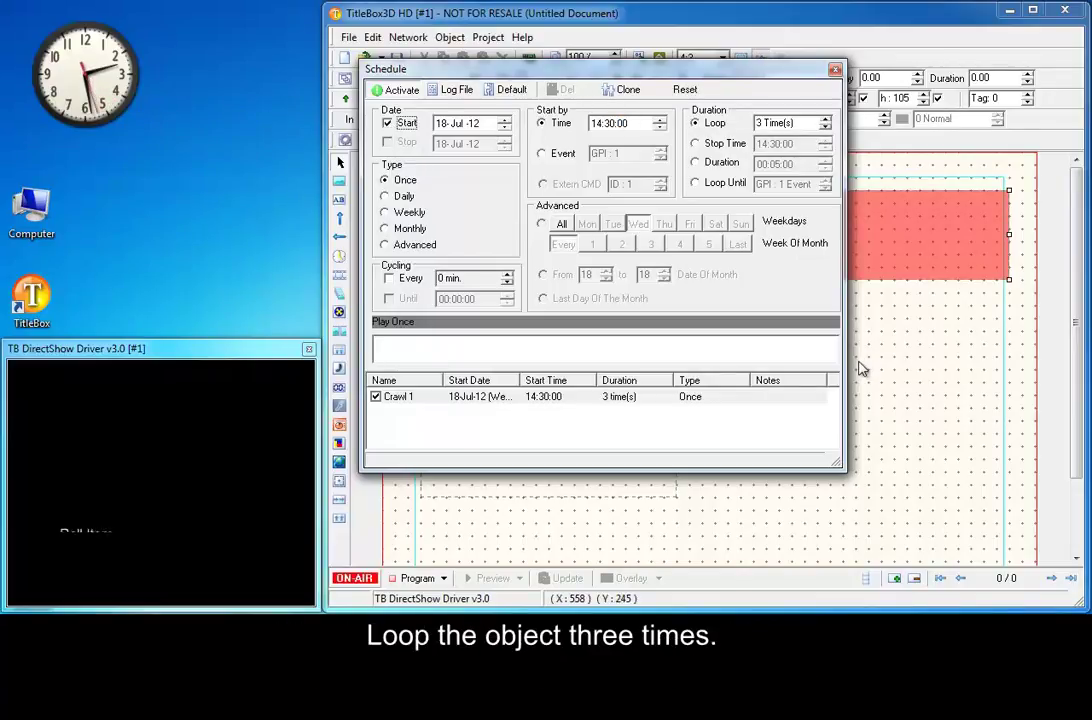
pyautogui.click(835, 69)
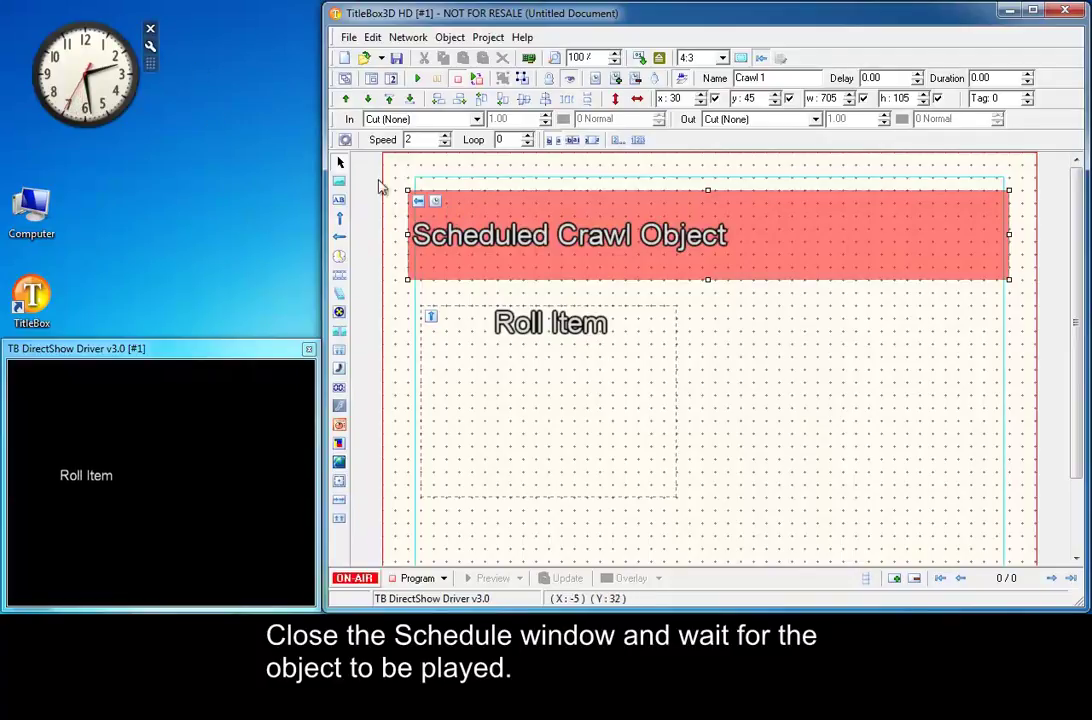
pyautogui.click(763, 337)
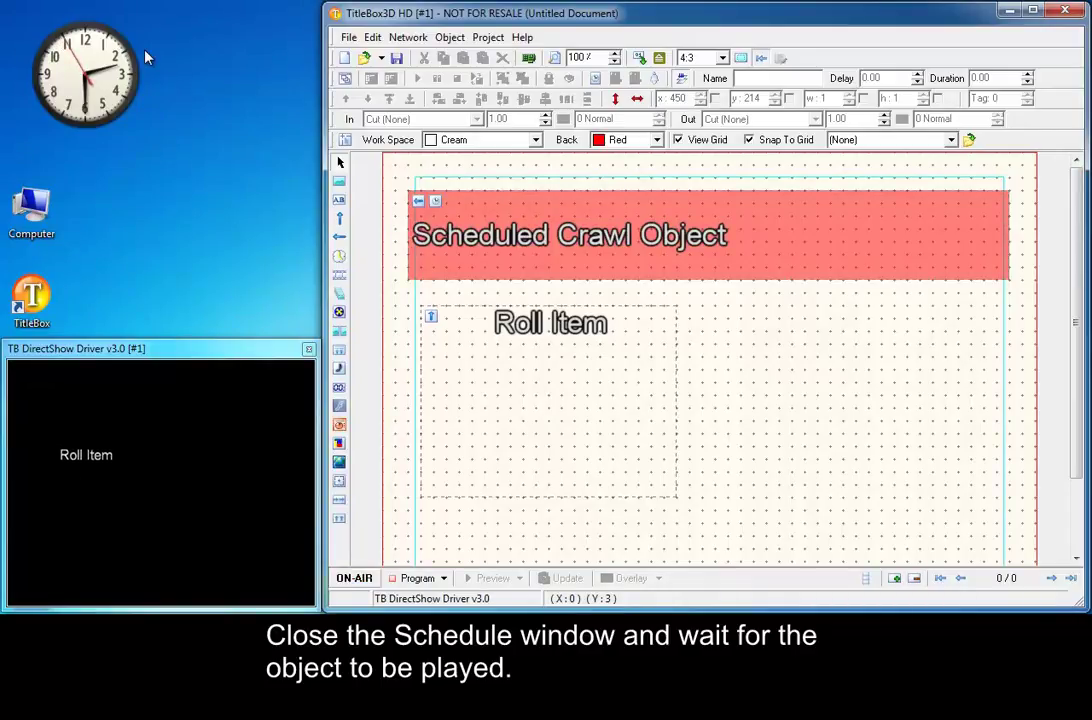
pyautogui.moveTo(121, 58)
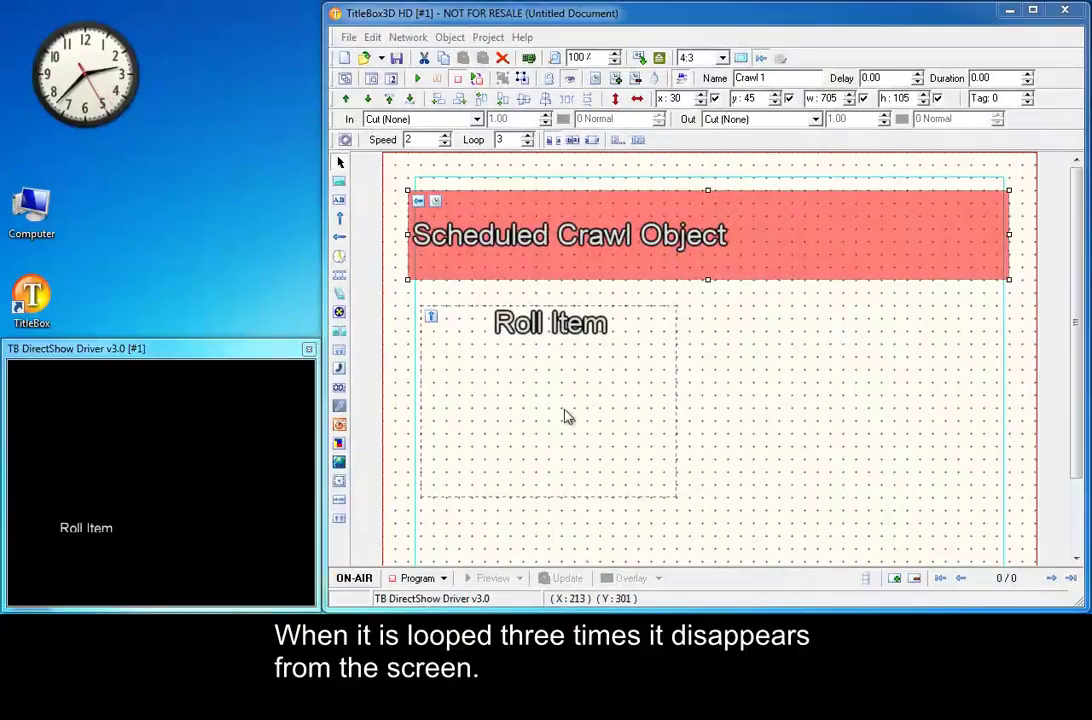
# Step: Select the Roll Item and reopen the Schedule dialog, selecting the Time field's minutes
pyautogui.click(565, 414)
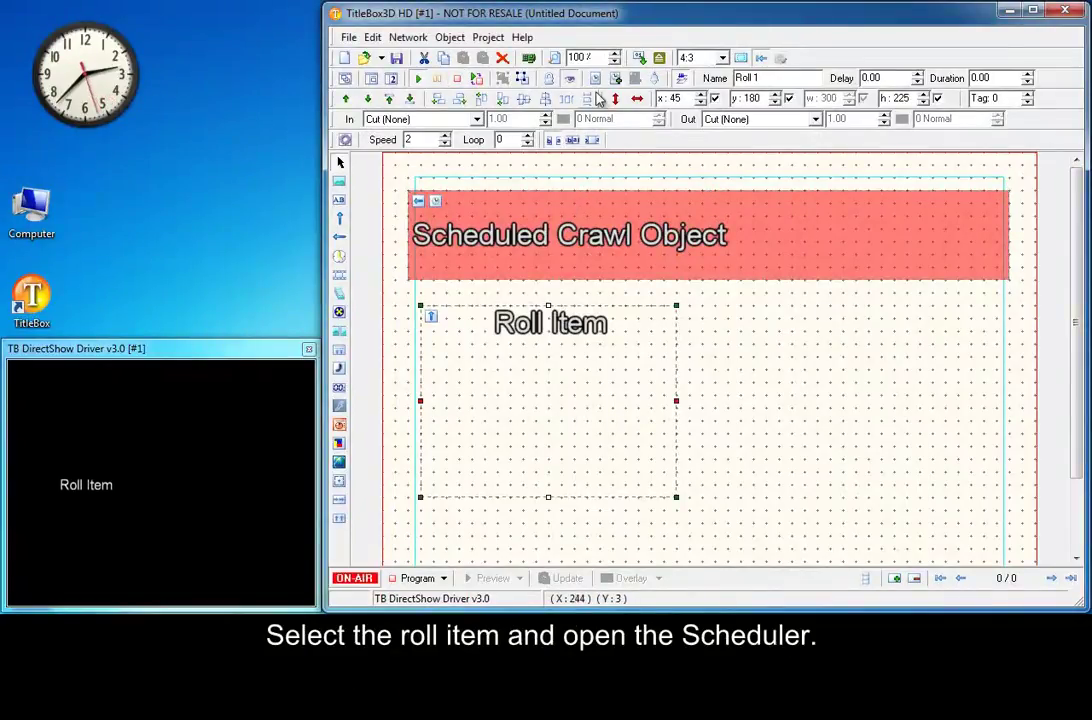
pyautogui.click(503, 78)
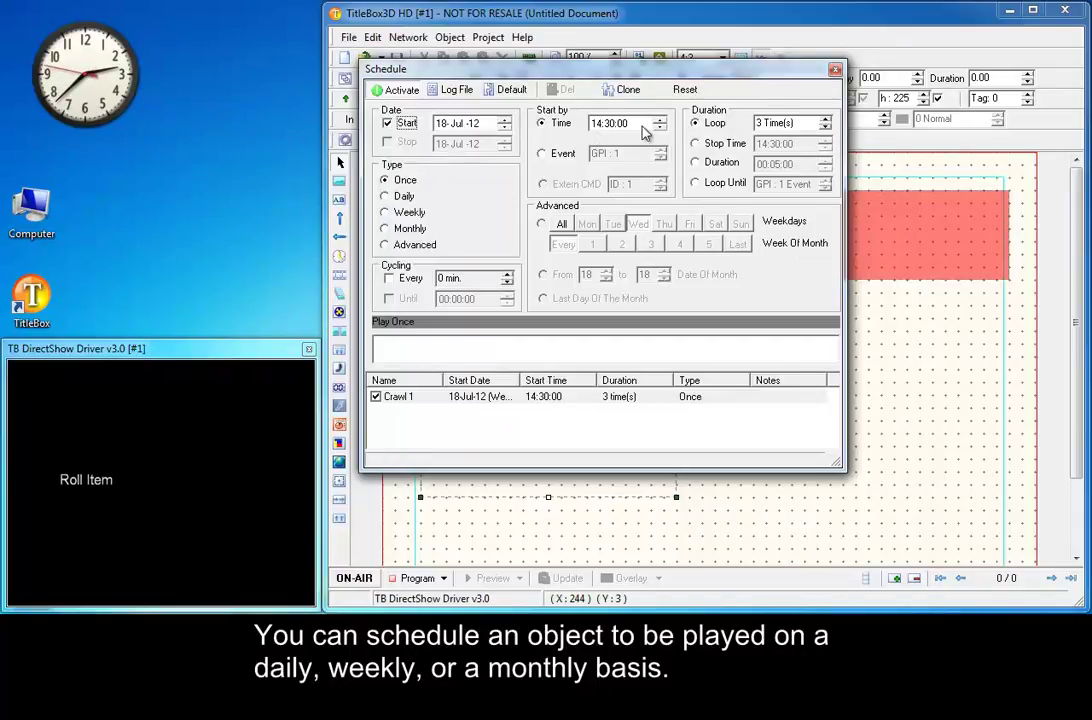
pyautogui.click(608, 124)
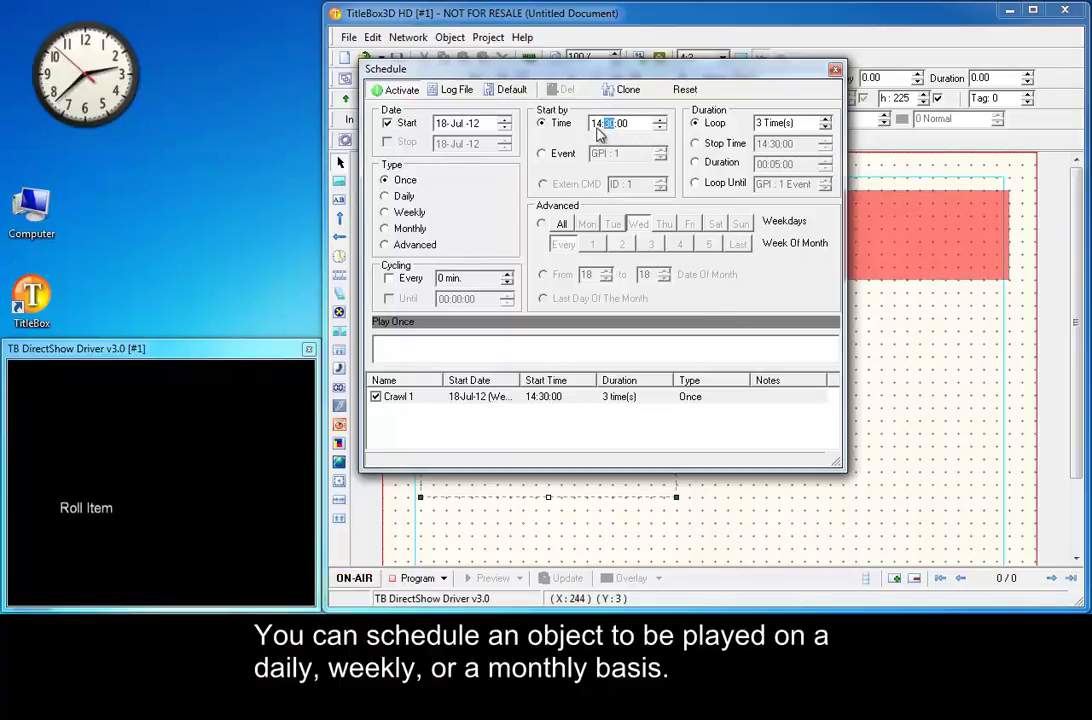
# Step: Set the start hour to 15 and make playback run until a GPI event
pyautogui.click(596, 124)
pyautogui.write('15')
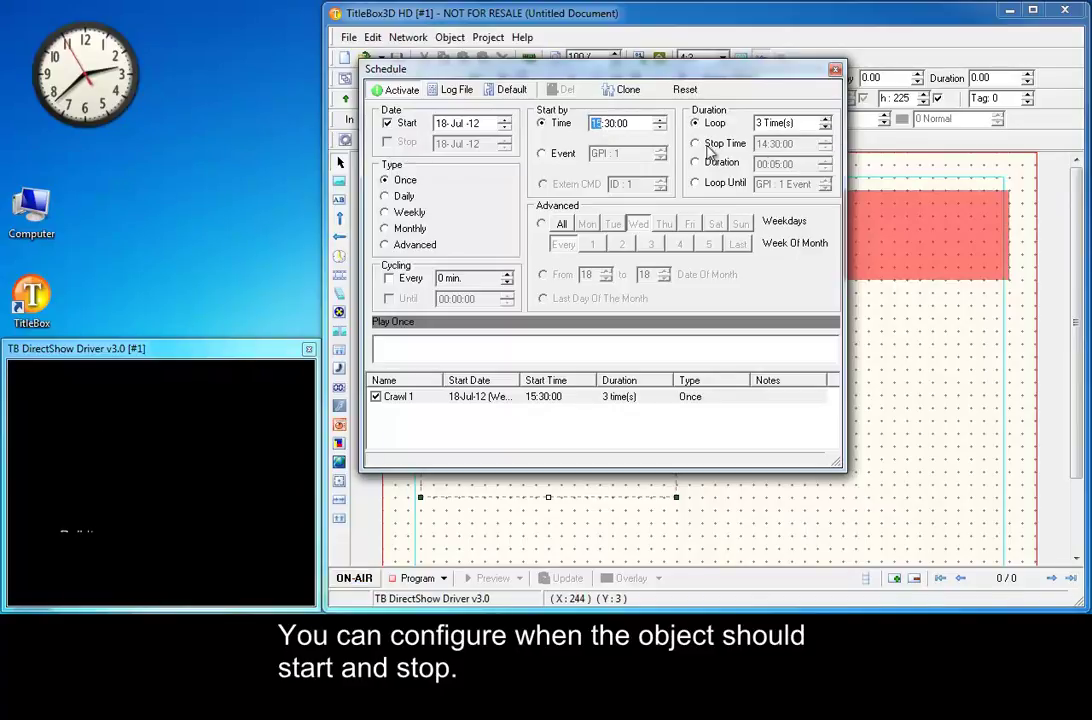
pyautogui.click(712, 145)
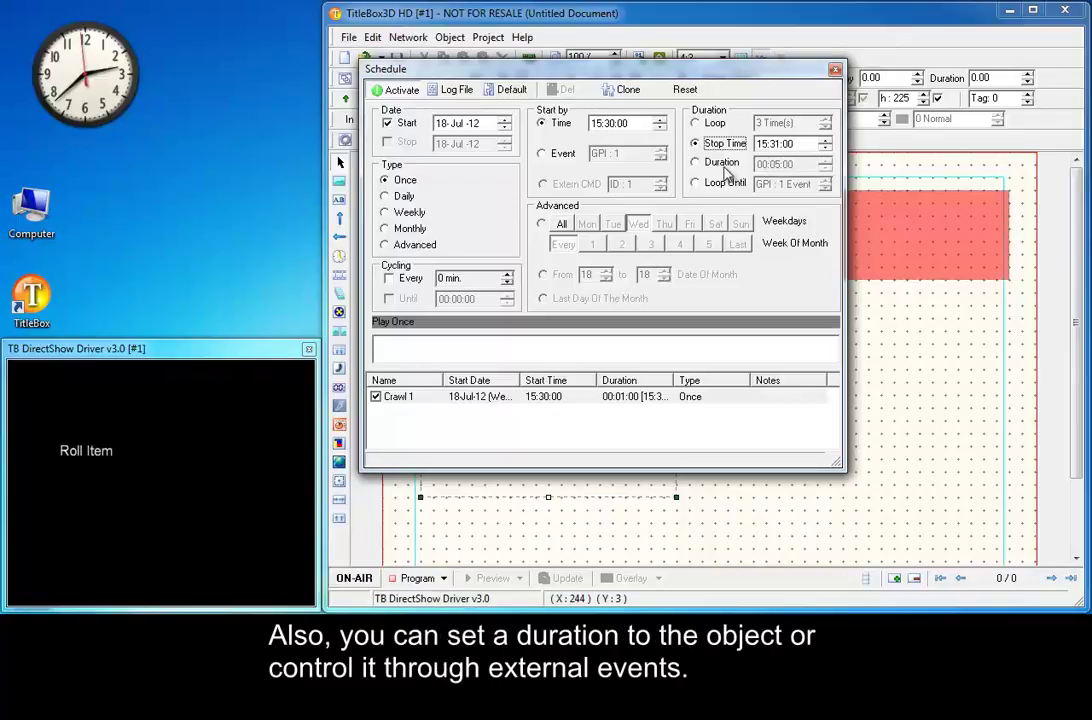
pyautogui.click(721, 163)
pyautogui.click(773, 164)
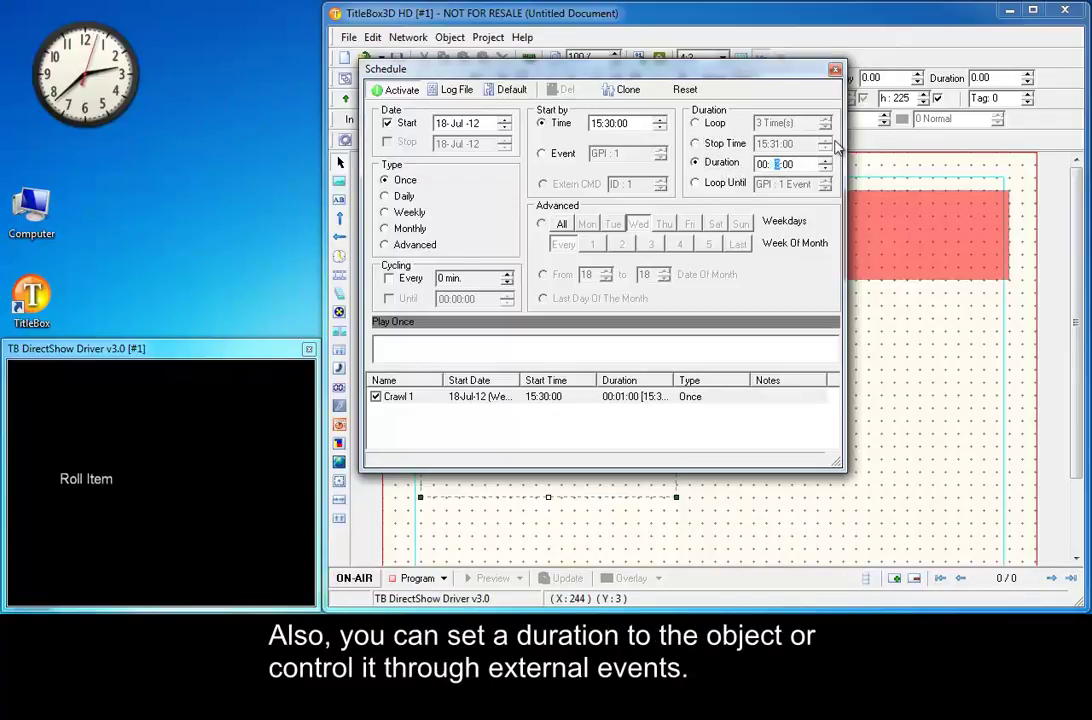
pyautogui.write('30')
pyautogui.click(698, 143)
pyautogui.click(722, 183)
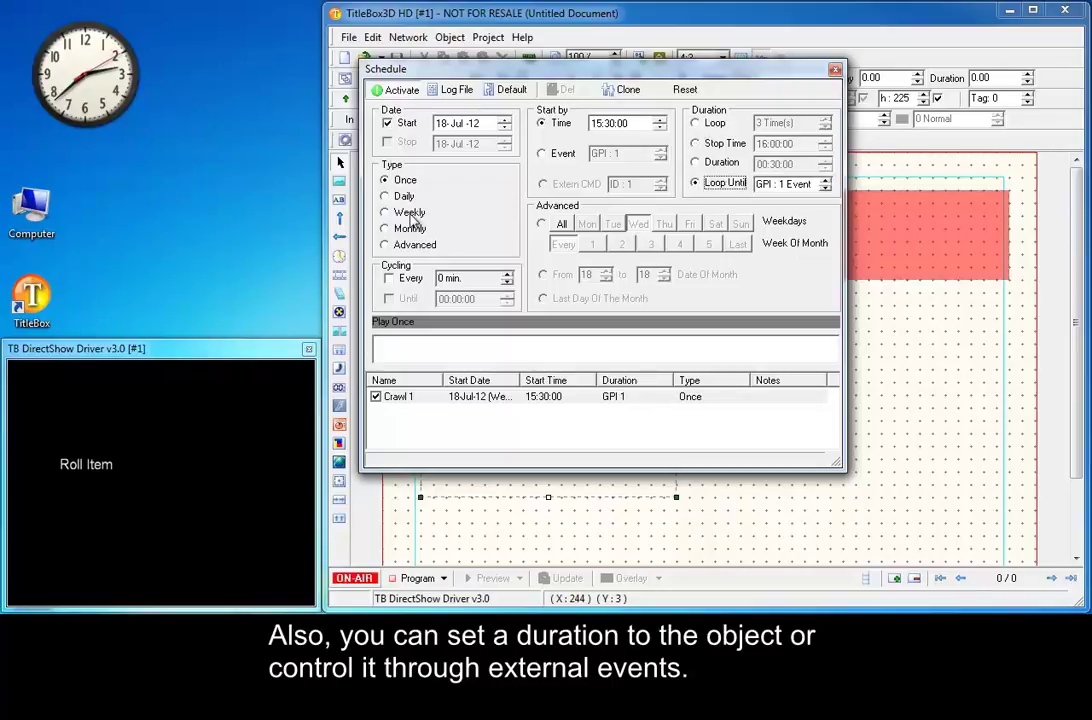
# Step: Start Crawl 1 on the GPI 1 event, repeat daily, and enable a stop date
pyautogui.click(559, 157)
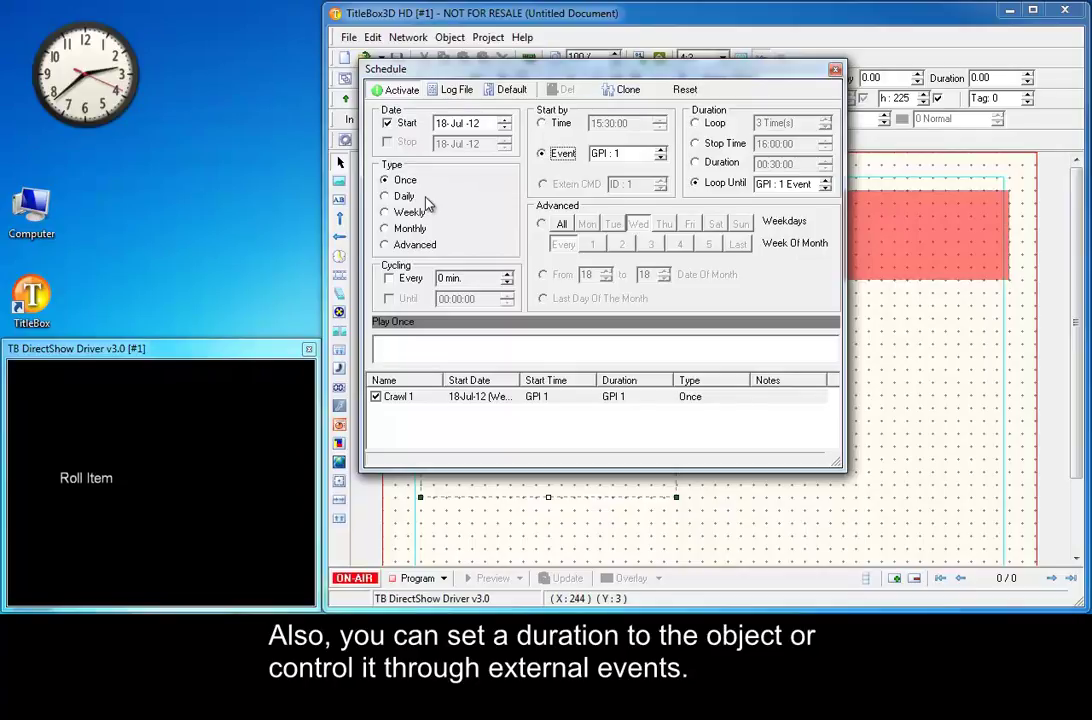
pyautogui.click(385, 197)
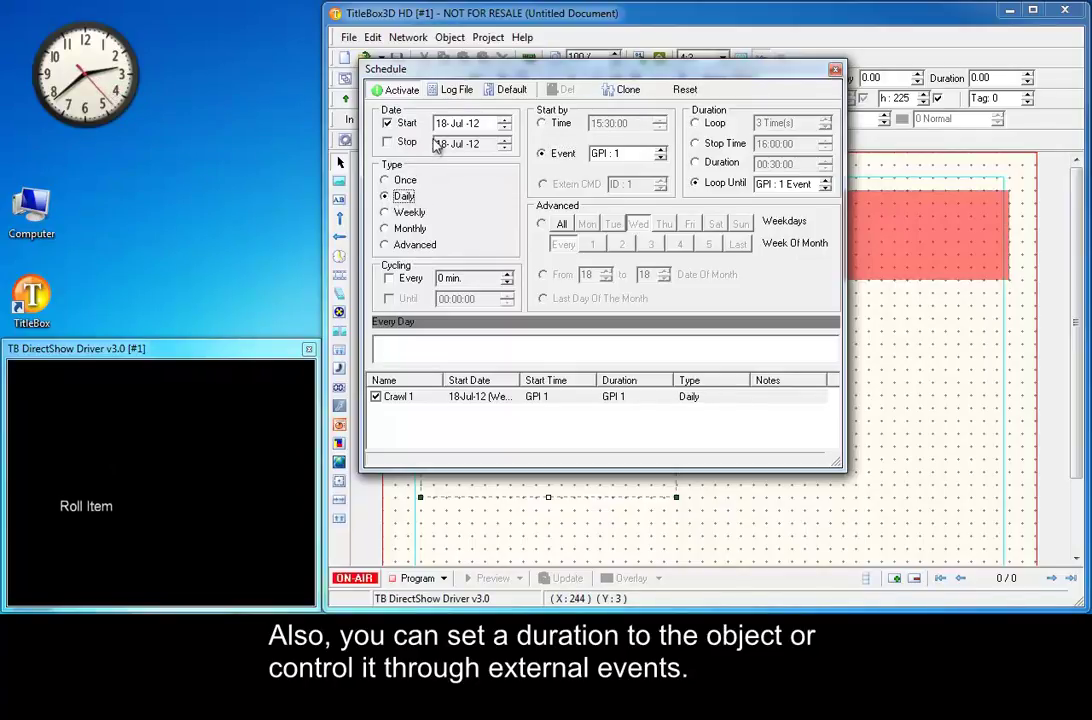
pyautogui.click(404, 143)
pyautogui.press('Tab')
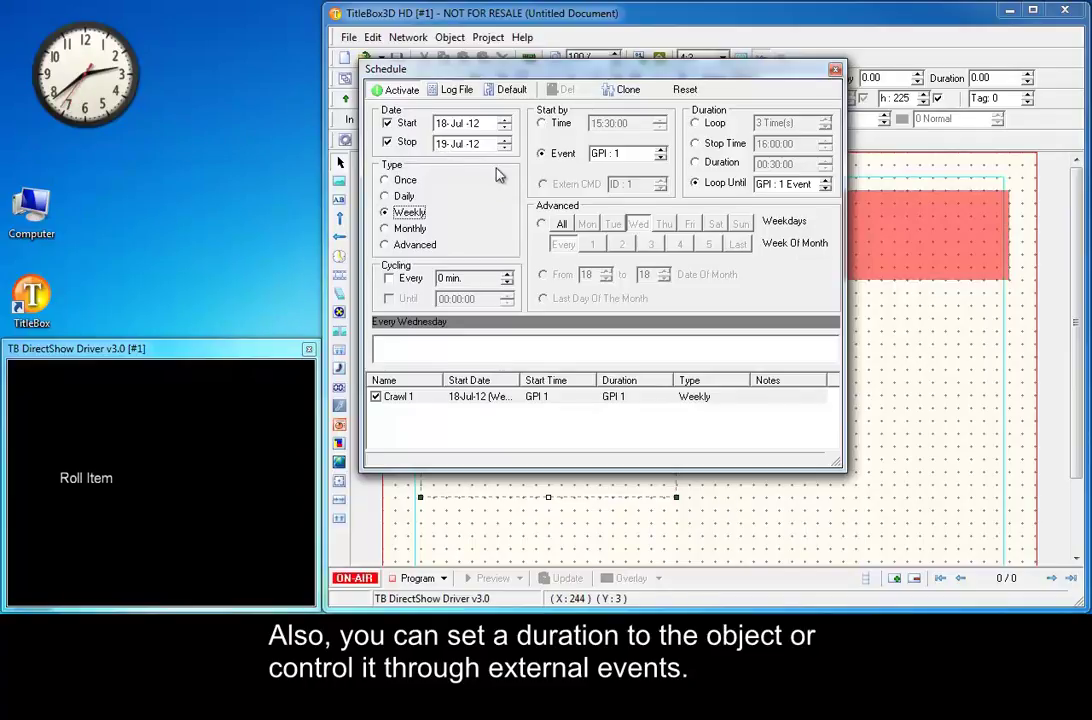
# Step: Switch to the Advanced schedule type with every weekday and the first to fifth weeks
pyautogui.click(409, 229)
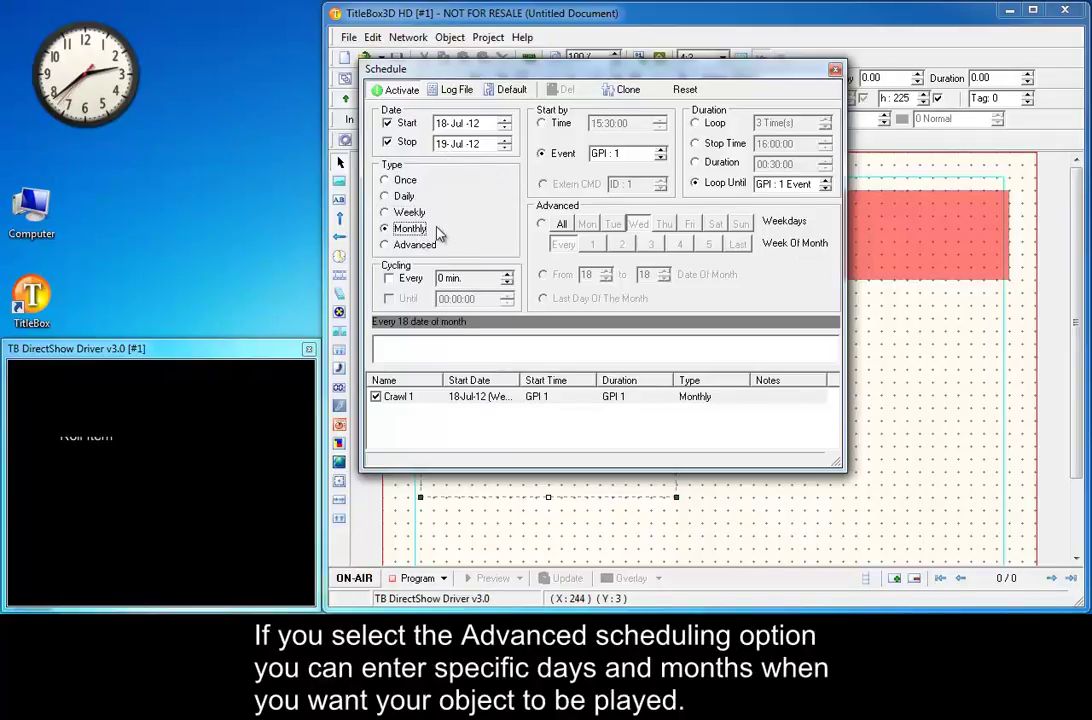
pyautogui.click(410, 244)
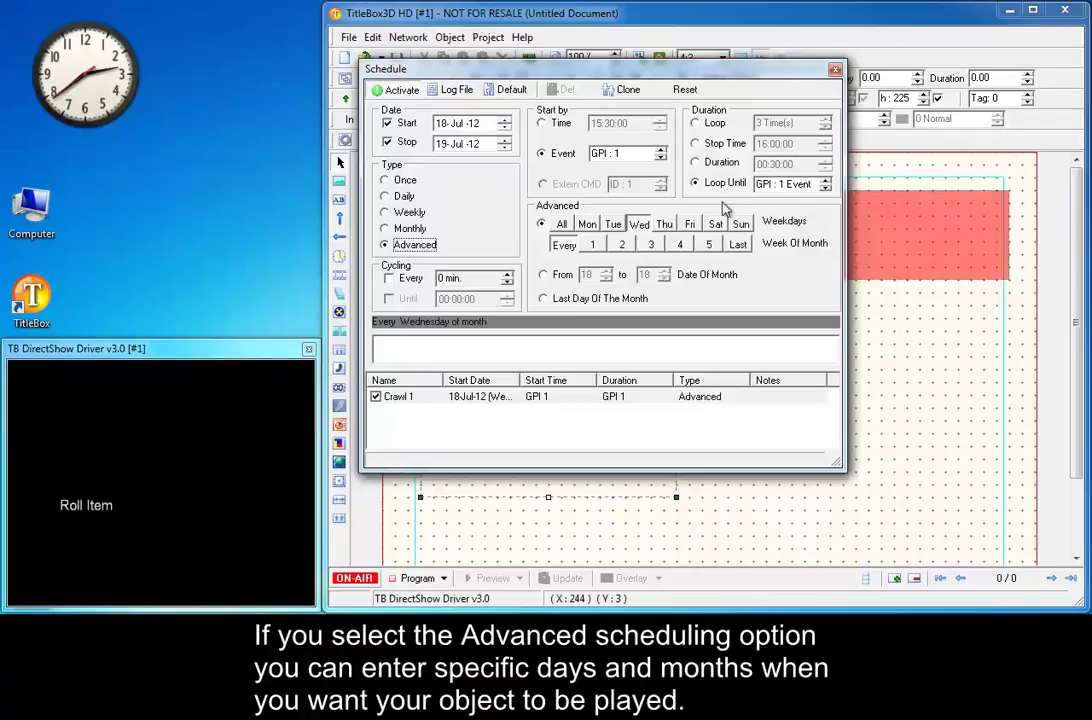
pyautogui.click(590, 230)
pyautogui.click(563, 225)
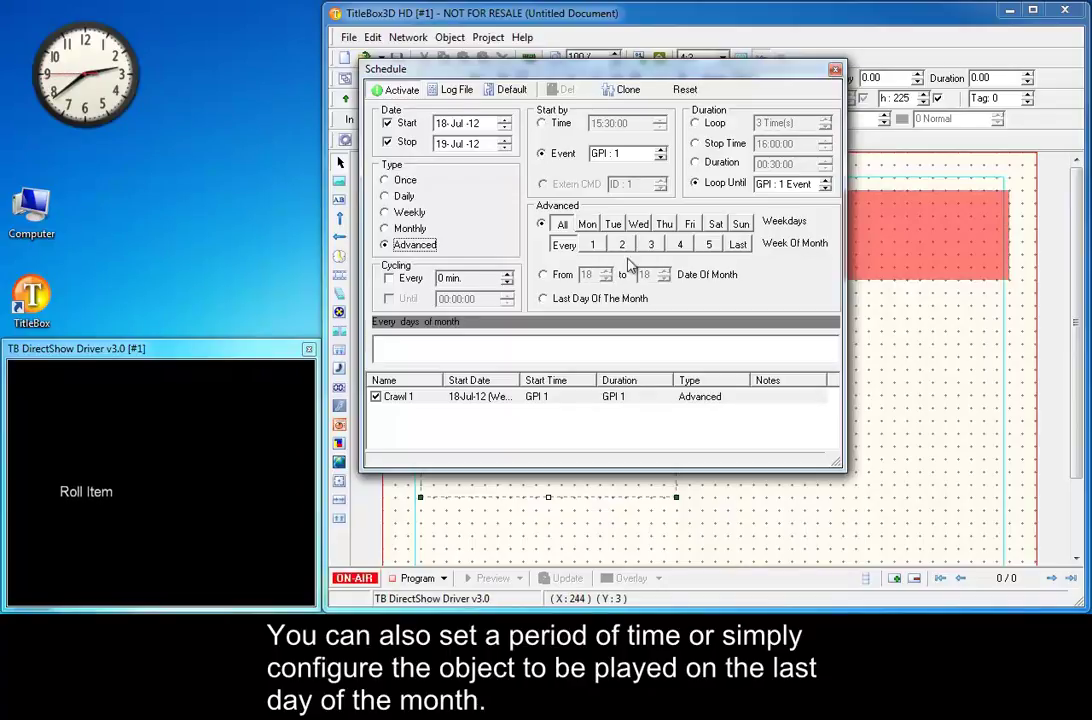
pyautogui.click(738, 245)
pyautogui.click(710, 245)
pyautogui.click(680, 245)
pyautogui.click(651, 245)
pyautogui.click(622, 245)
pyautogui.click(593, 245)
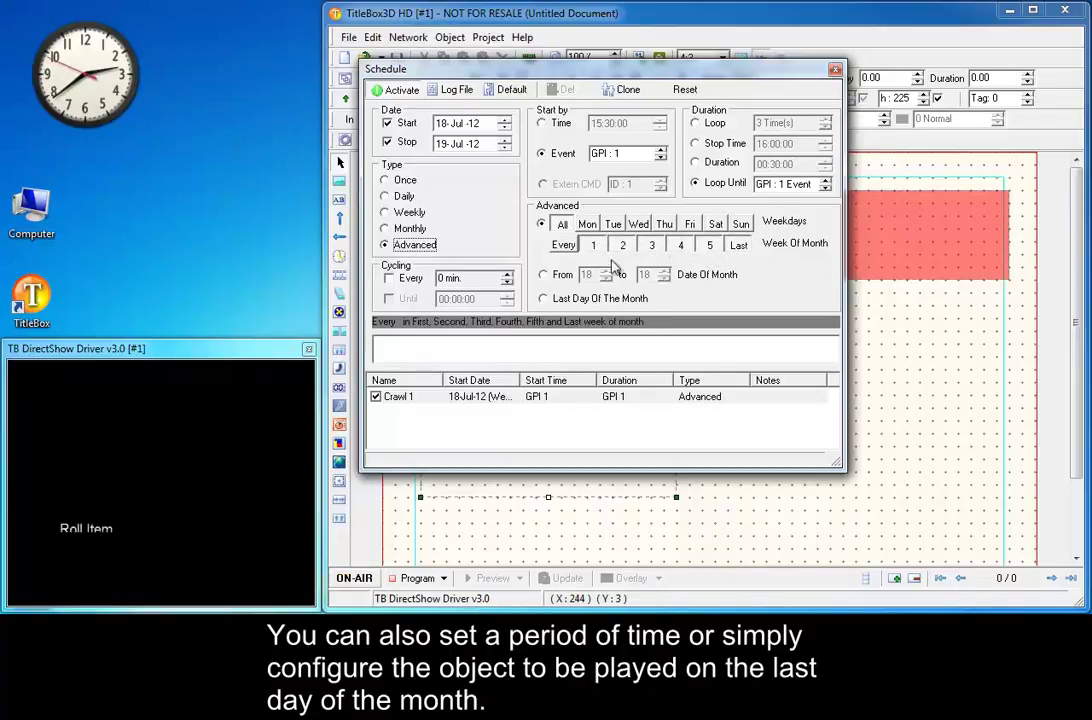
pyautogui.click(735, 247)
# Step: Limit playout to days 1 to 25, then choose Last Day Of The Month instead
pyautogui.click(560, 277)
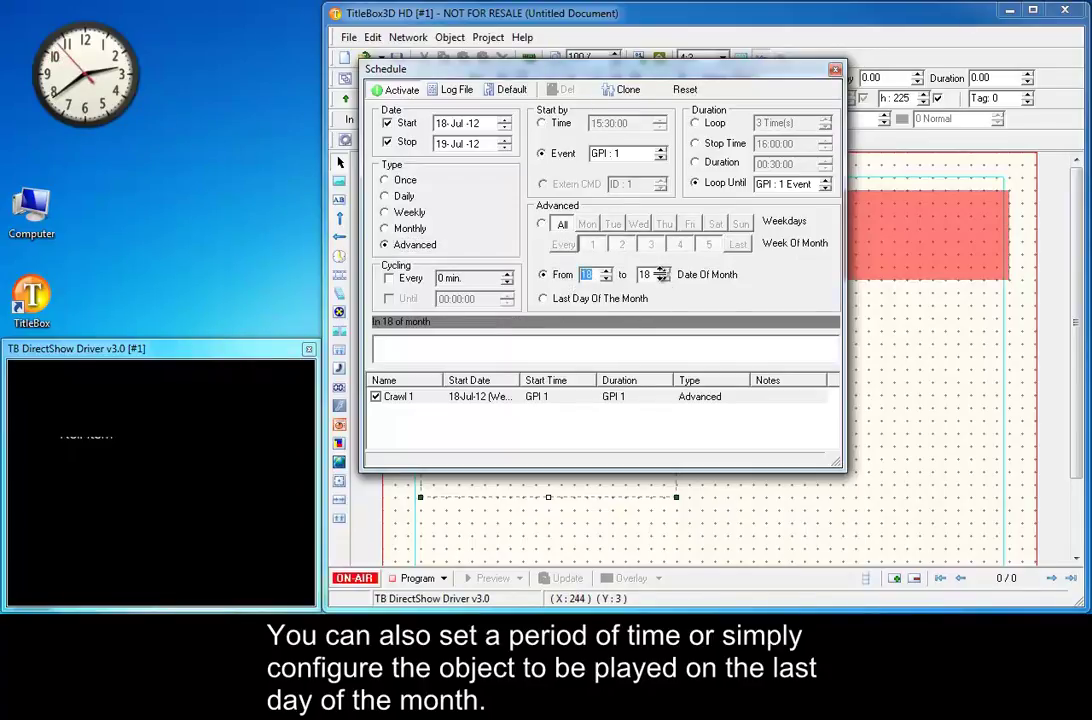
pyautogui.click(663, 278)
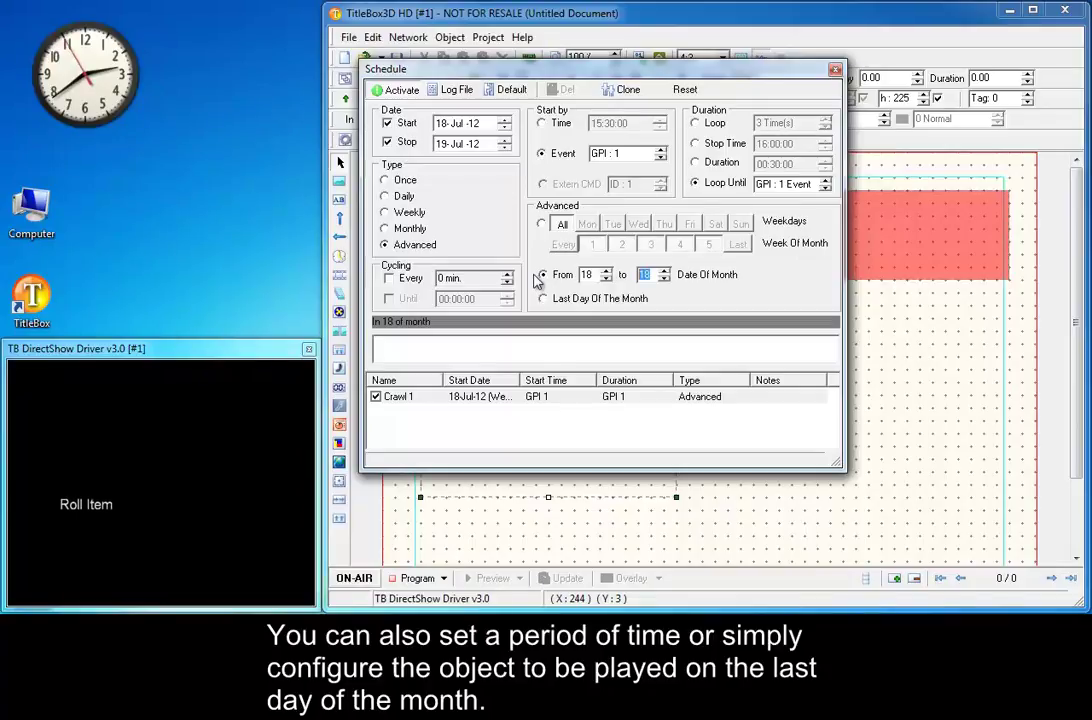
pyautogui.write('25')
pyautogui.hotkey('shift', 'Tab')
pyautogui.write('1')
pyautogui.click(541, 275)
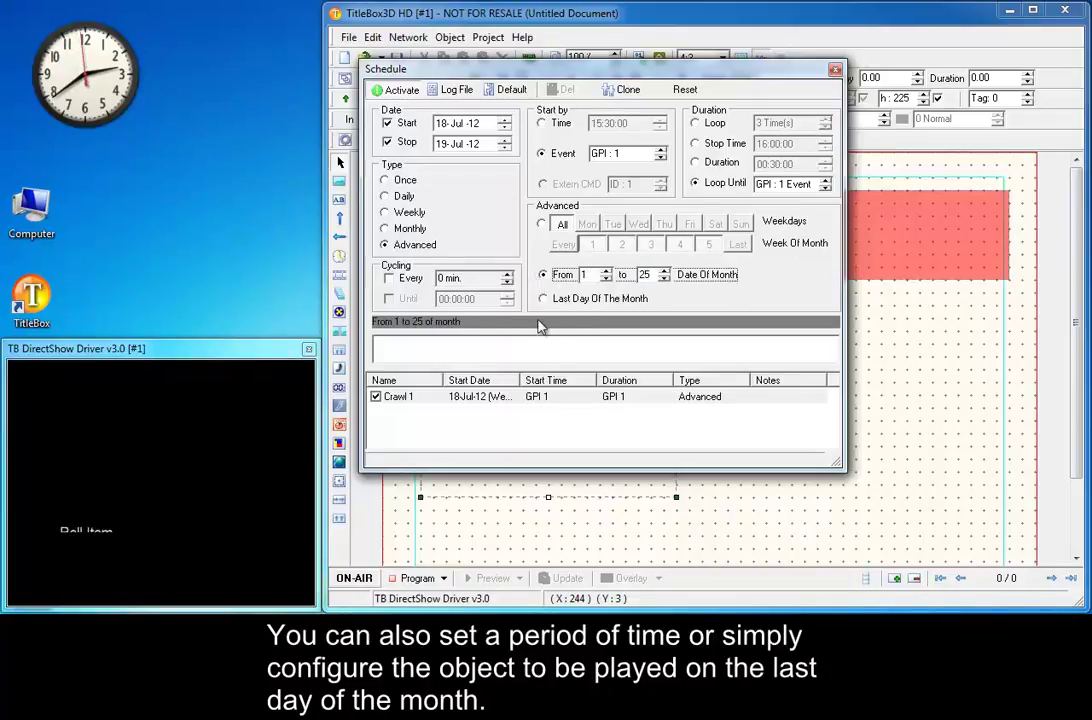
pyautogui.click(560, 299)
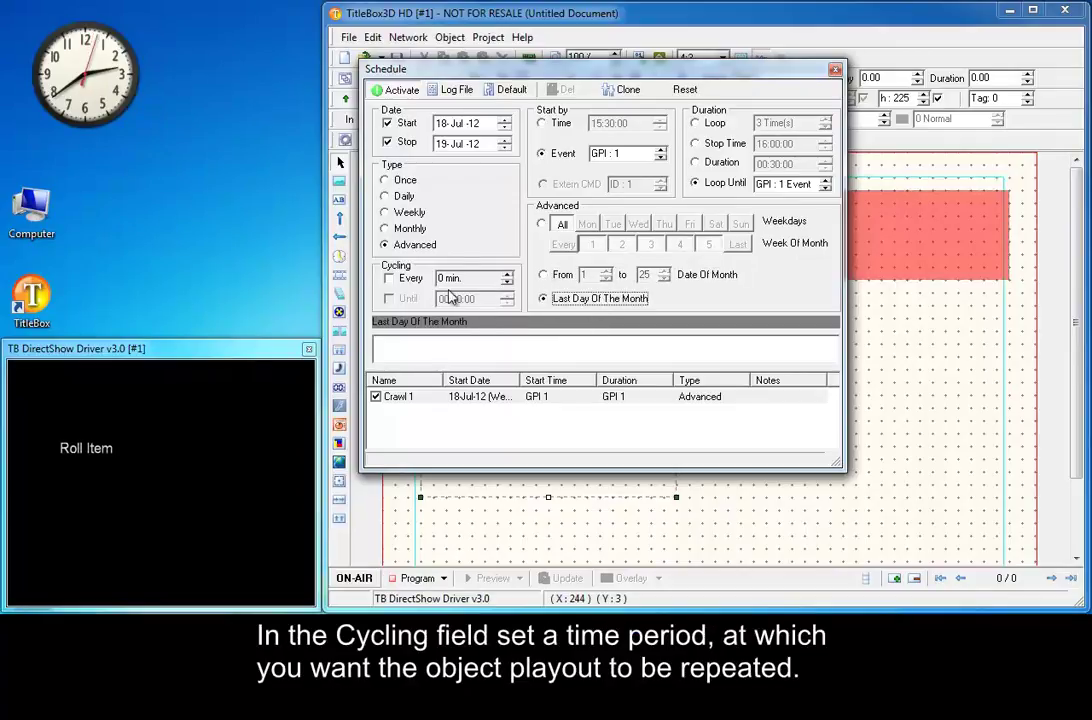
# Step: Cycle Crawl 1 every 60 min until 20:00:00 and start the note 'enter some notes'
pyautogui.click(405, 278)
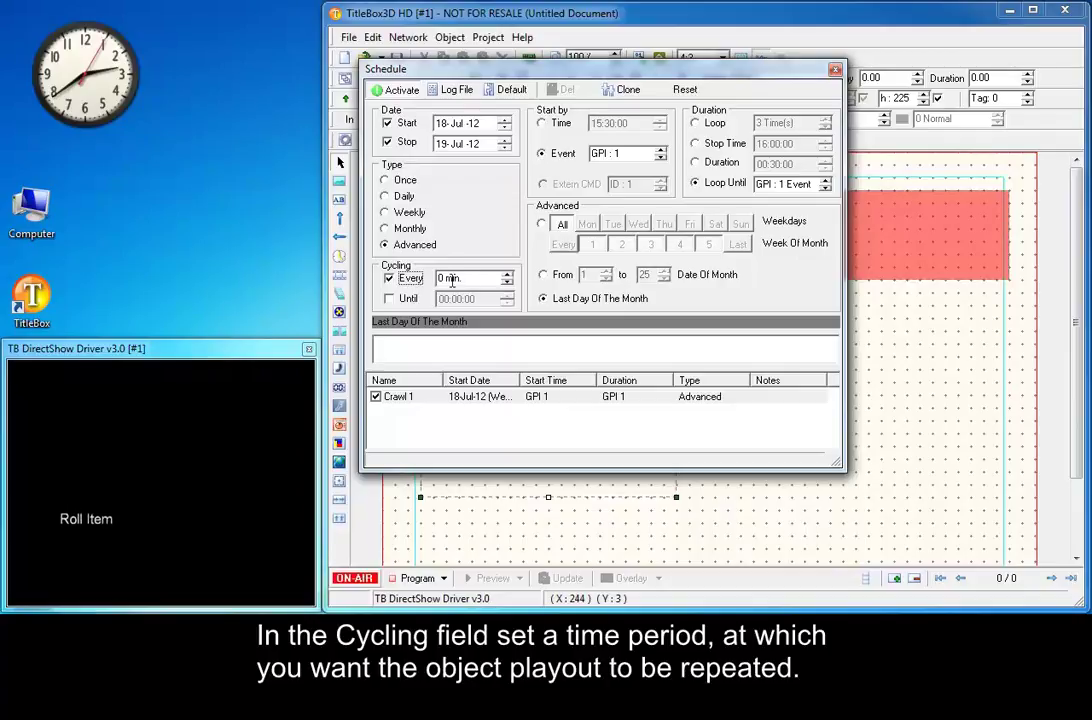
pyautogui.doubleClick(442, 279)
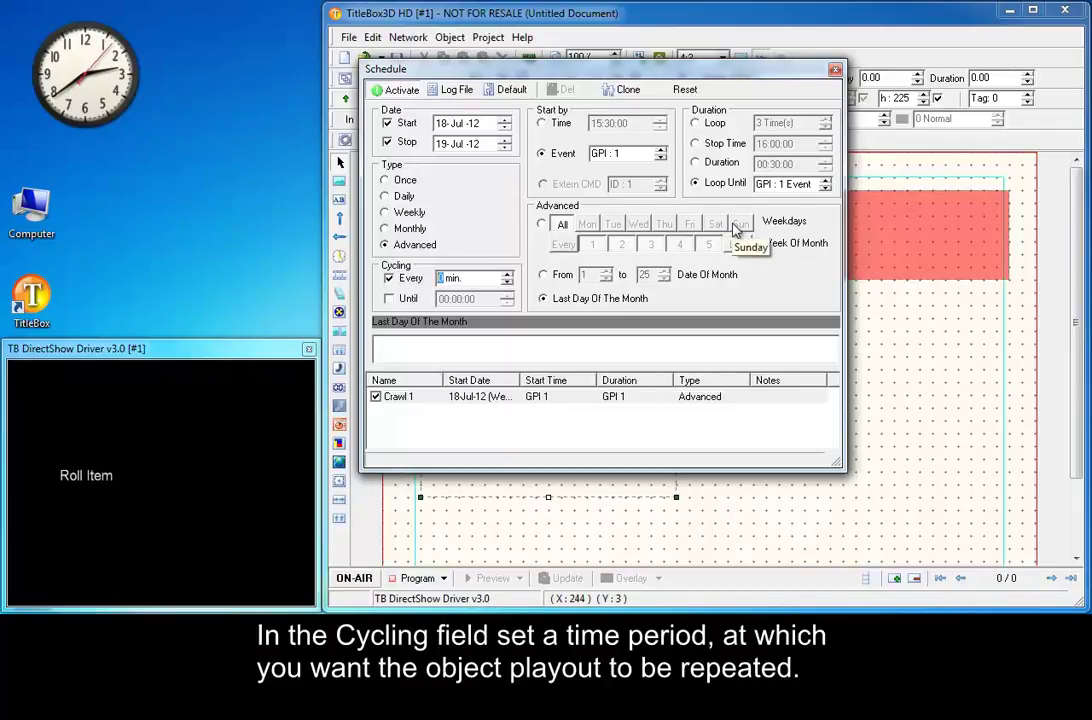
pyautogui.write('60')
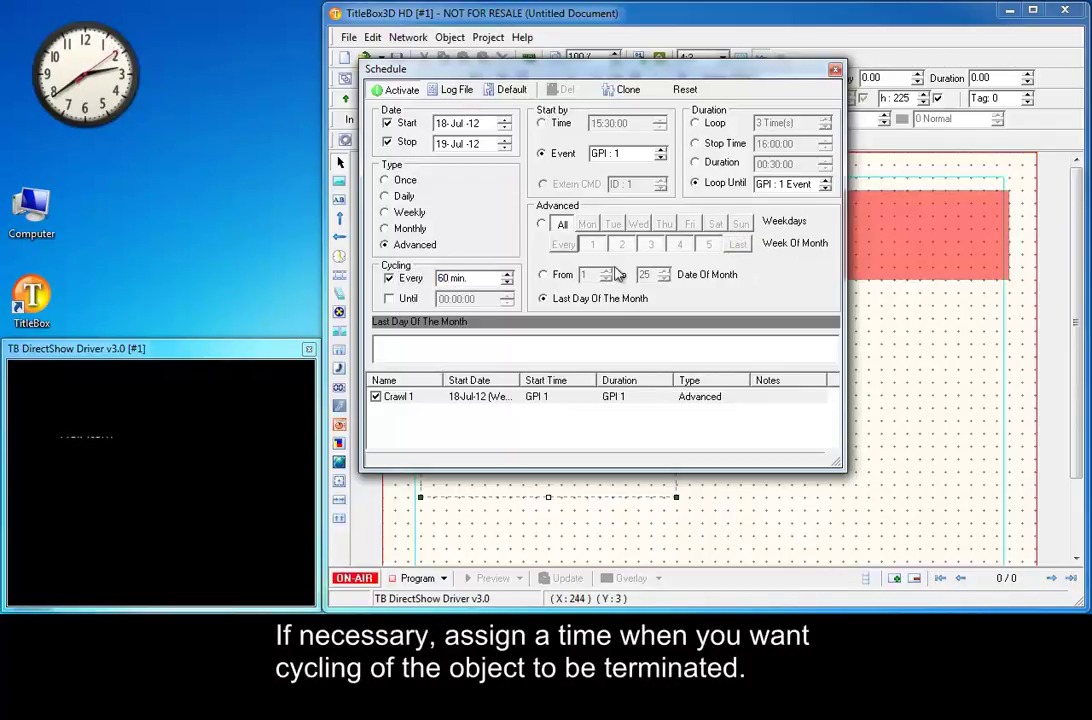
pyautogui.click(389, 298)
pyautogui.click(442, 299)
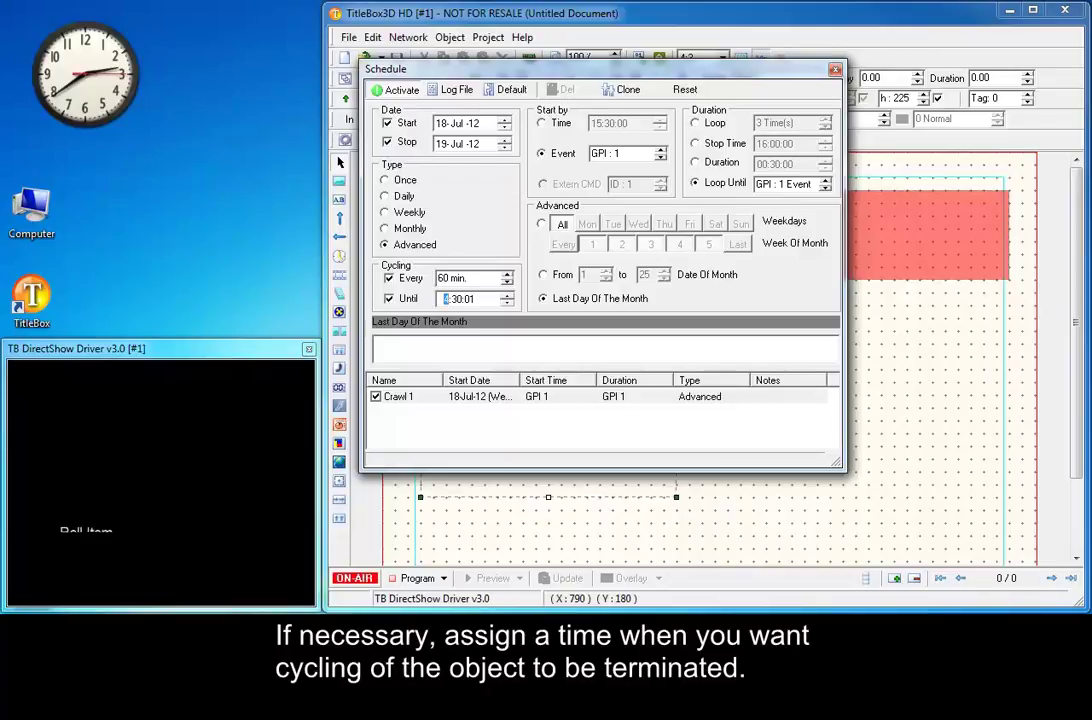
pyautogui.write('16')
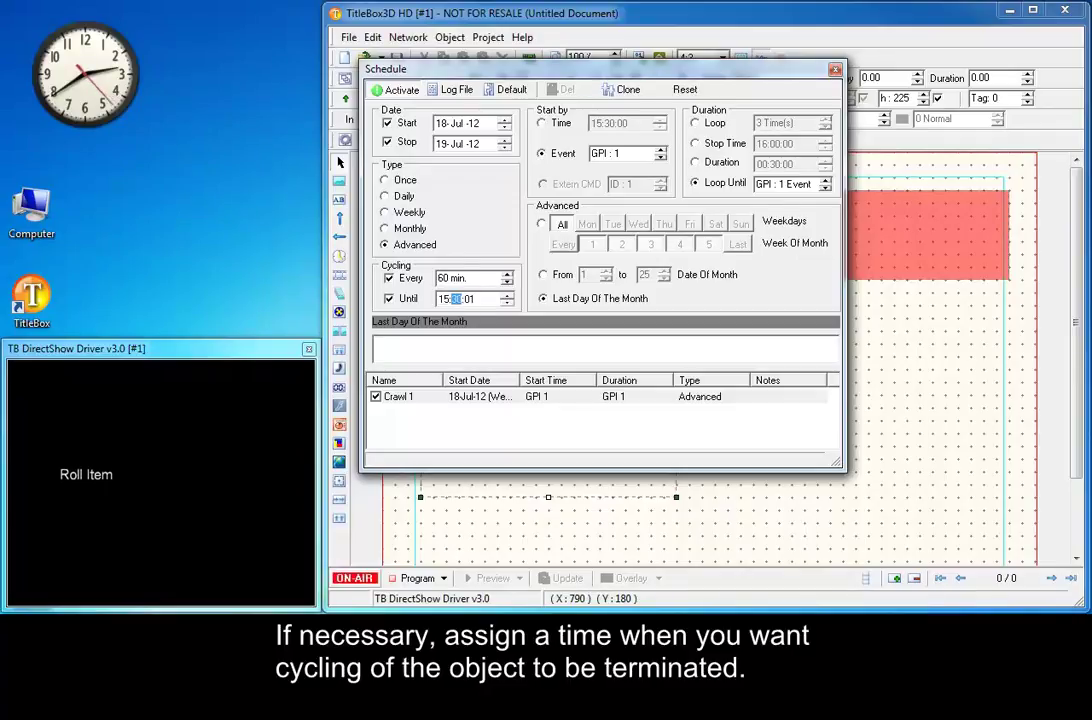
pyautogui.click(443, 299)
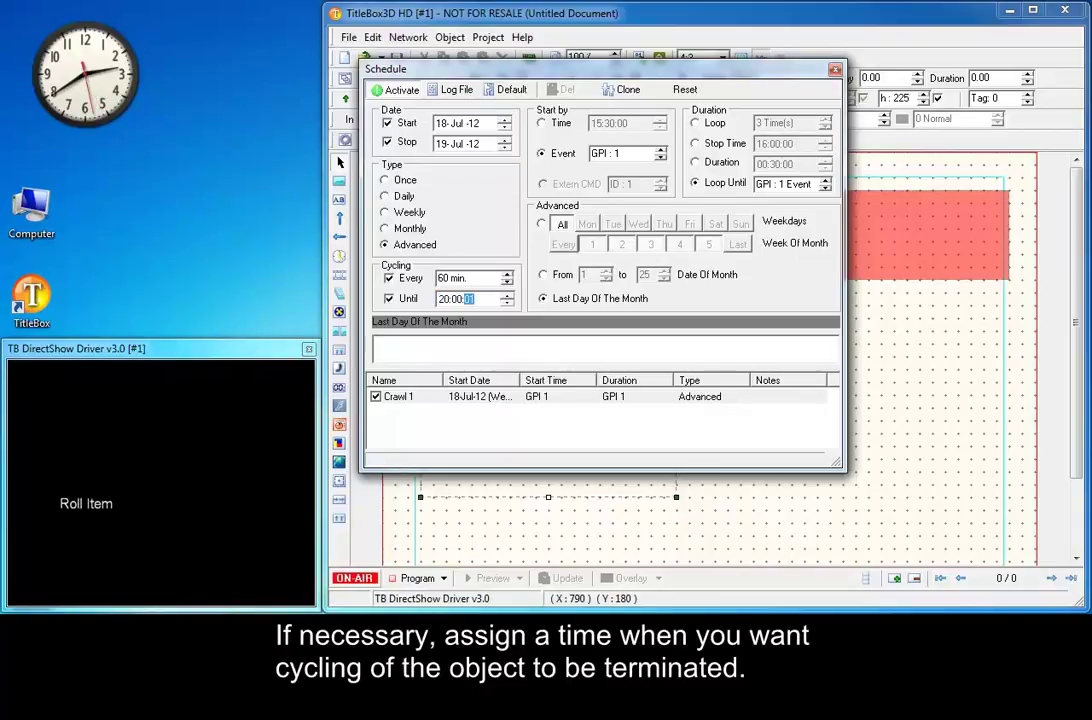
pyautogui.write('0000')
pyautogui.click(578, 354)
pyautogui.write('enter some notes here')
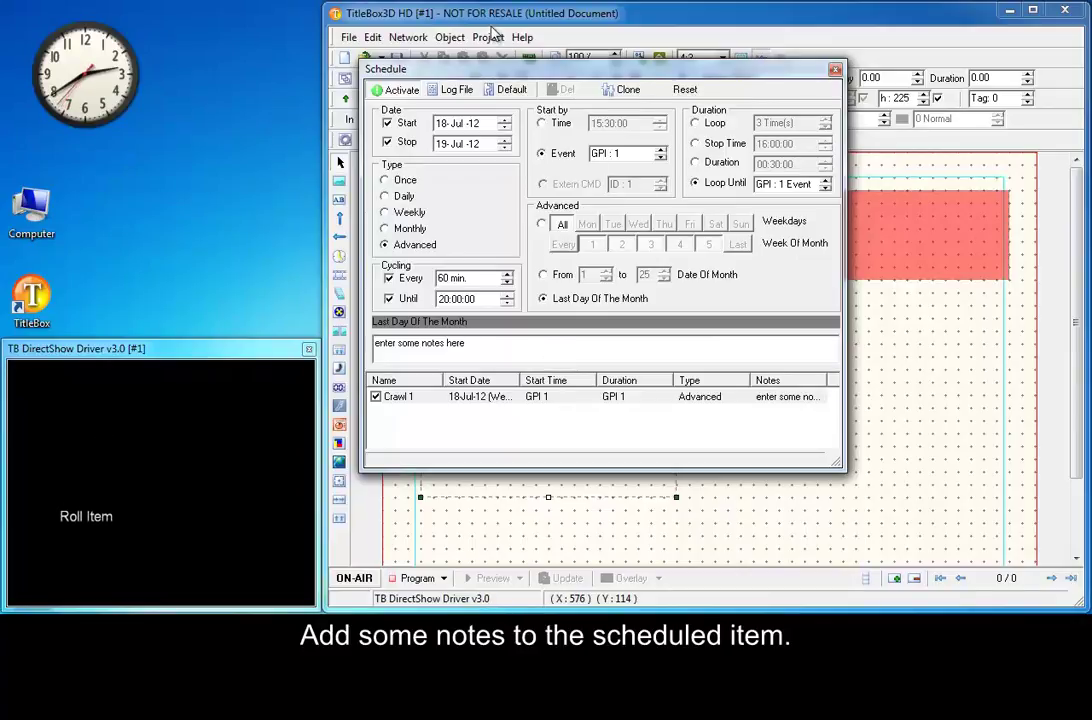
# Step: Cancel the Log File location dialog, then clone Crawl 1 and delete the copy
pyautogui.click(440, 89)
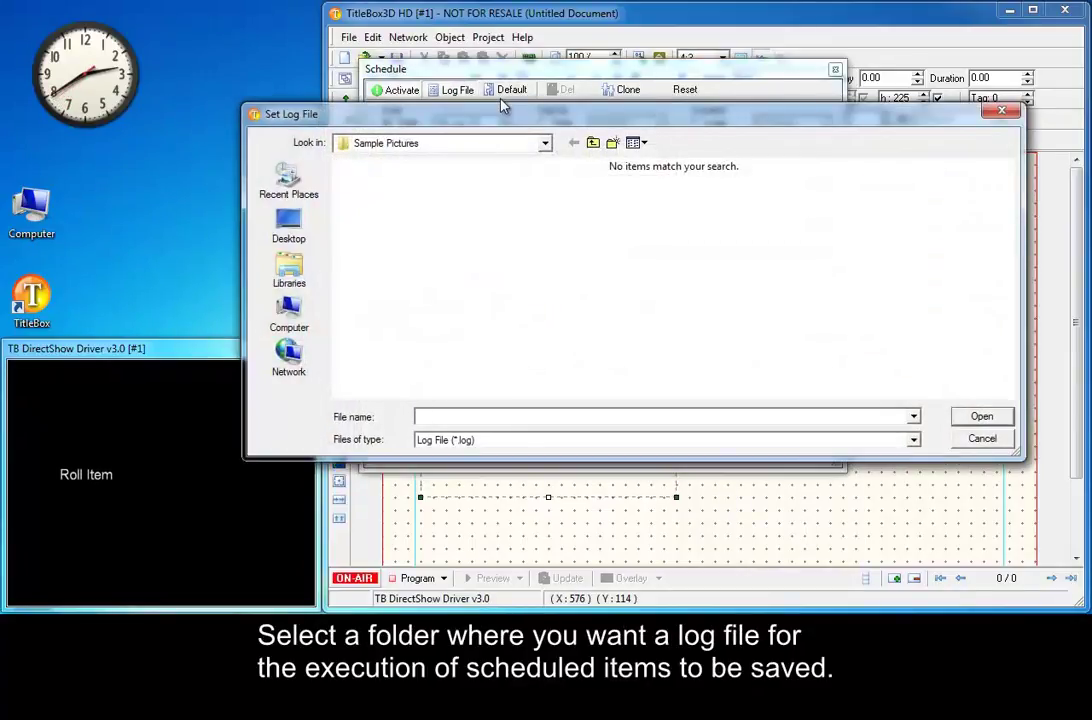
pyautogui.click(981, 439)
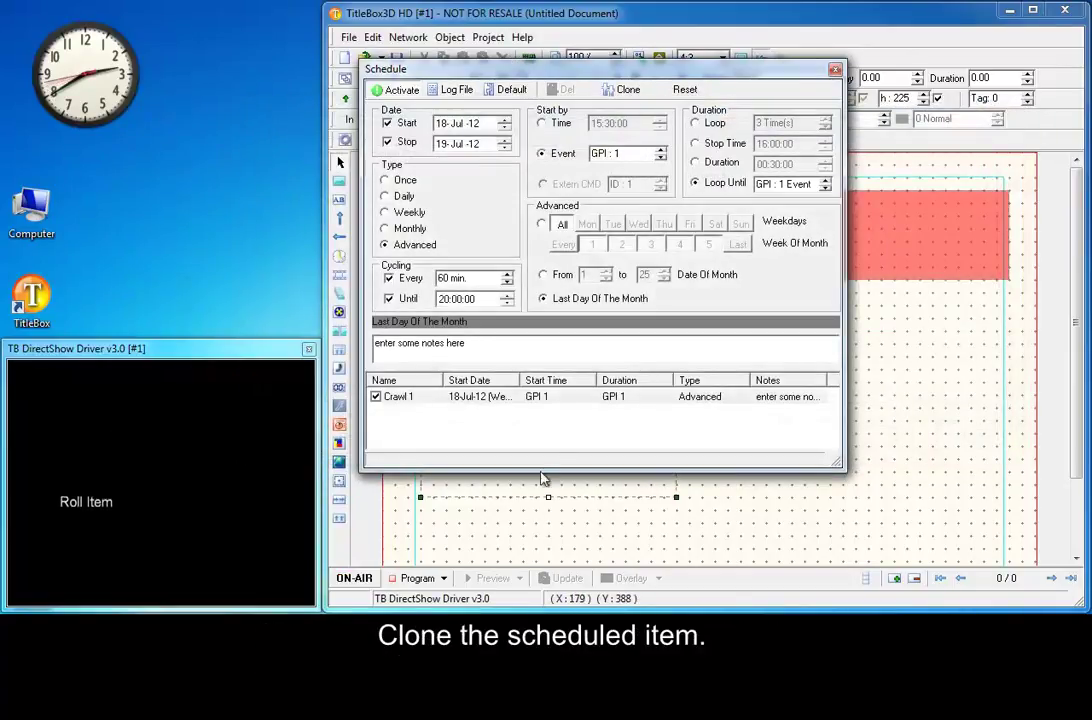
pyautogui.click(622, 89)
pyautogui.click(480, 396)
pyautogui.click(503, 411)
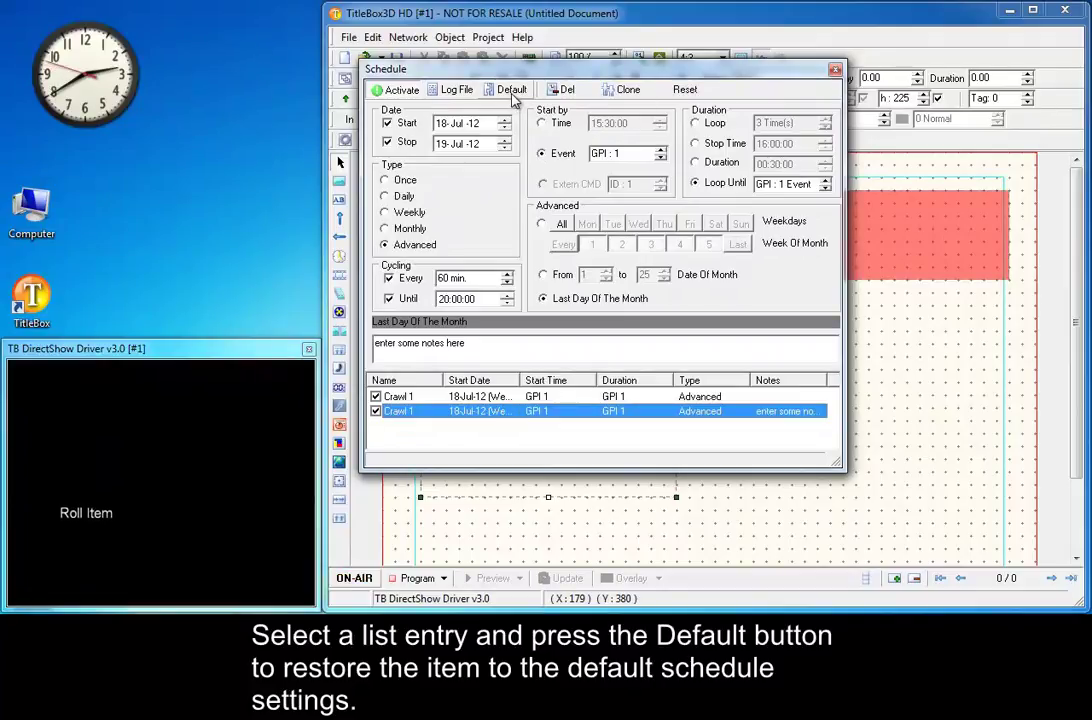
pyautogui.click(564, 92)
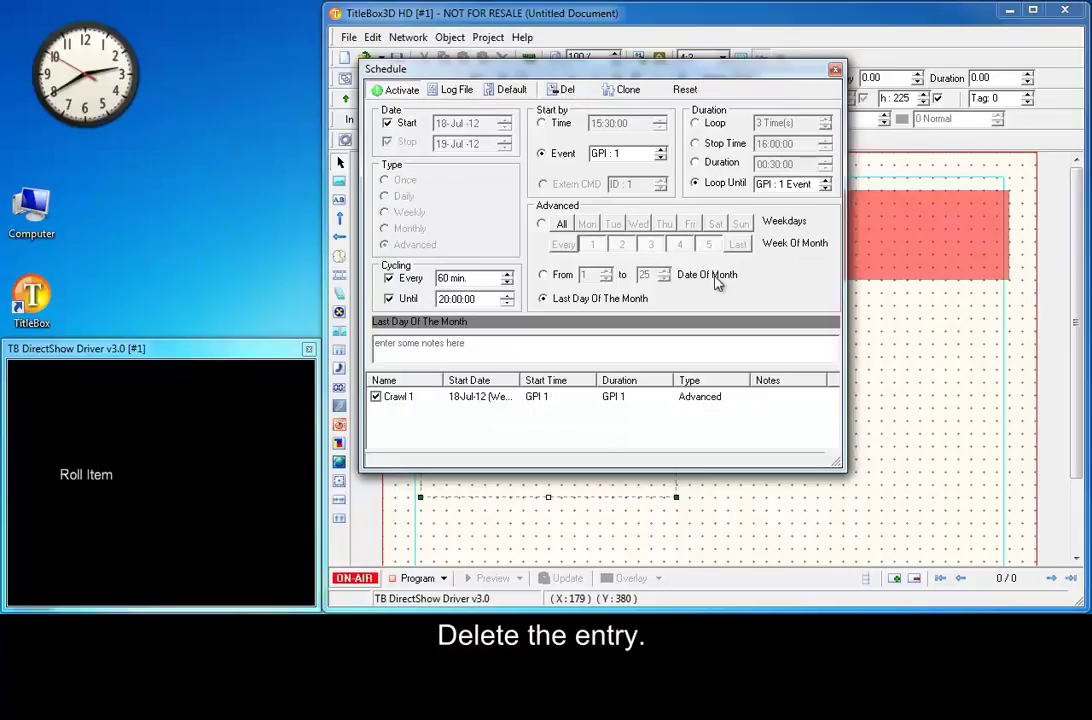